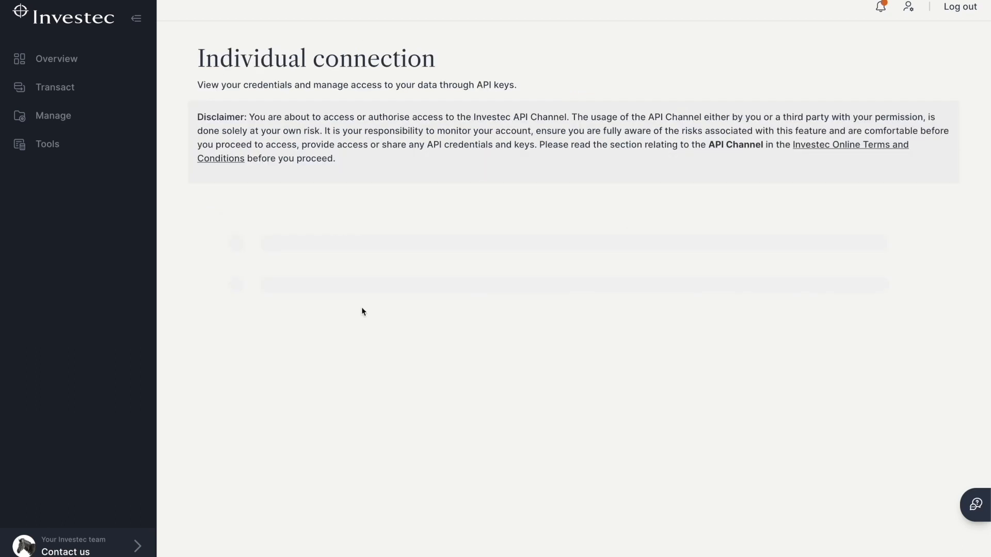
# - Start creating a new API key in the Investec individual connection settings with the alias "my coda test"
pyautogui.scroll(-2, 792, 473)
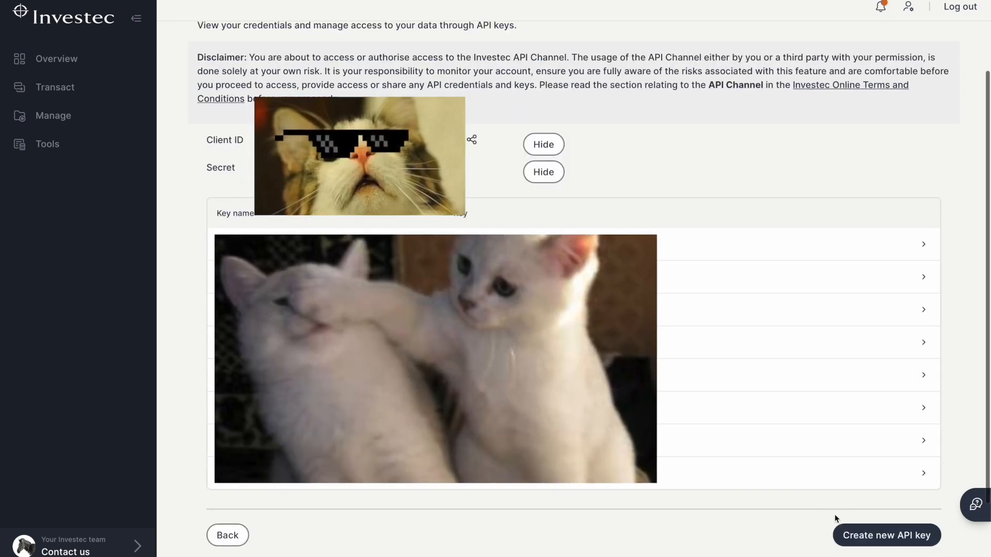
pyautogui.click(884, 537)
pyautogui.click(503, 338)
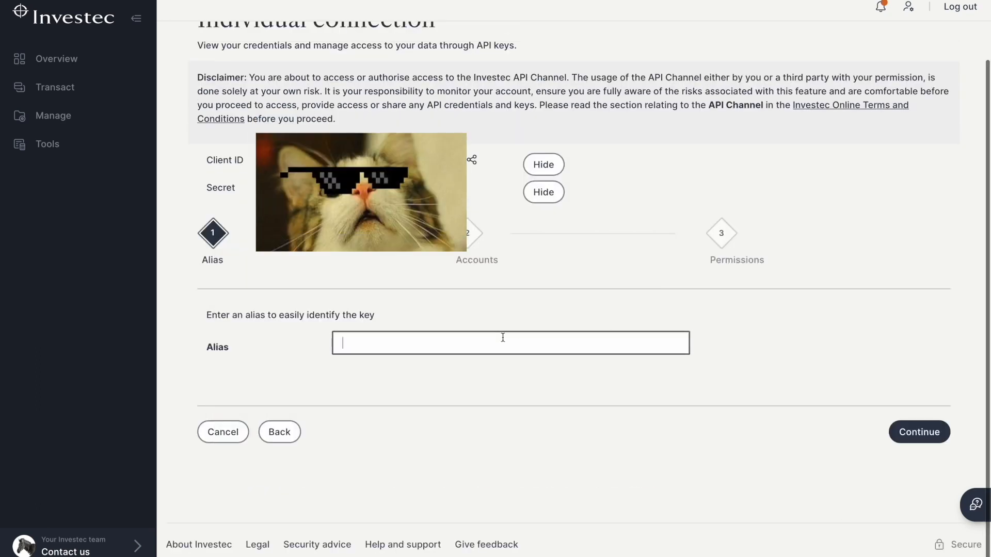
pyautogui.write('my coda')
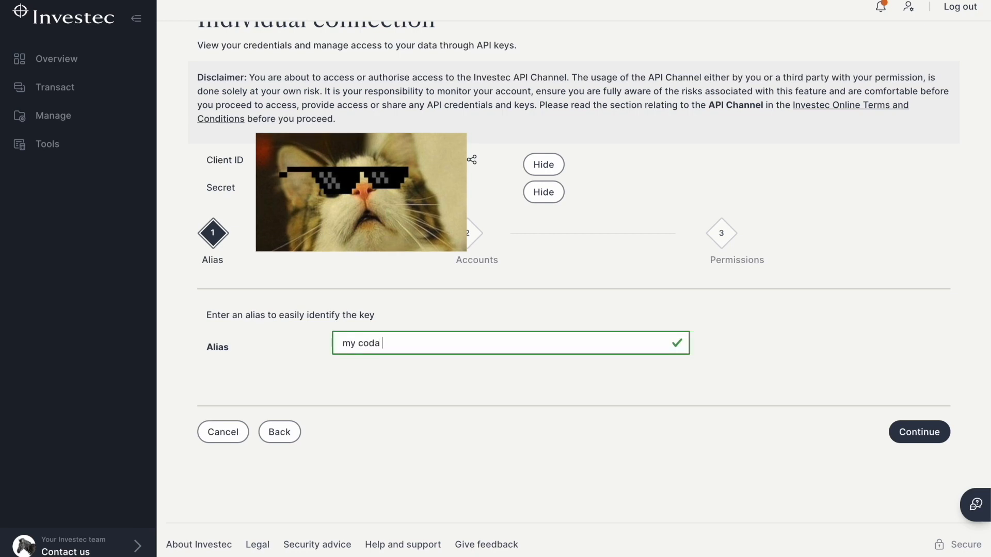
pyautogui.write(' test')
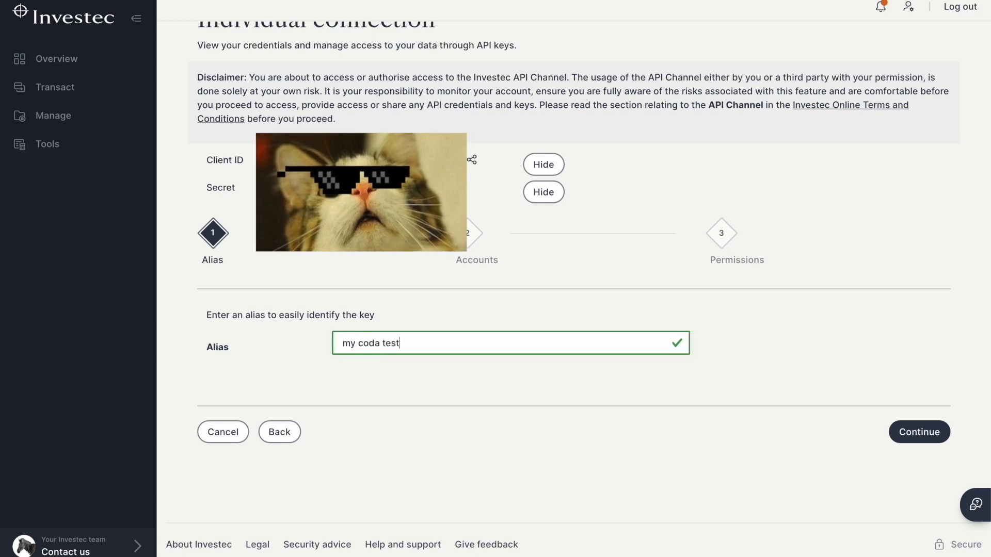
pyautogui.press('Return')
# - Grant the new API key access to the second listed bank account and select the key's permissions
pyautogui.click(309, 369)
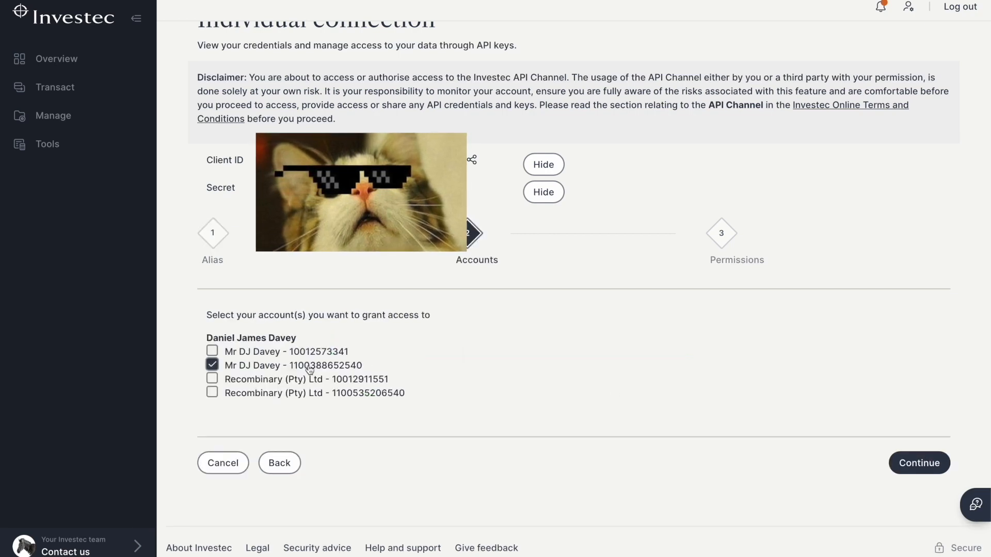
pyautogui.click(916, 463)
pyautogui.click(331, 411)
pyautogui.click(276, 394)
pyautogui.click(266, 383)
pyautogui.click(258, 352)
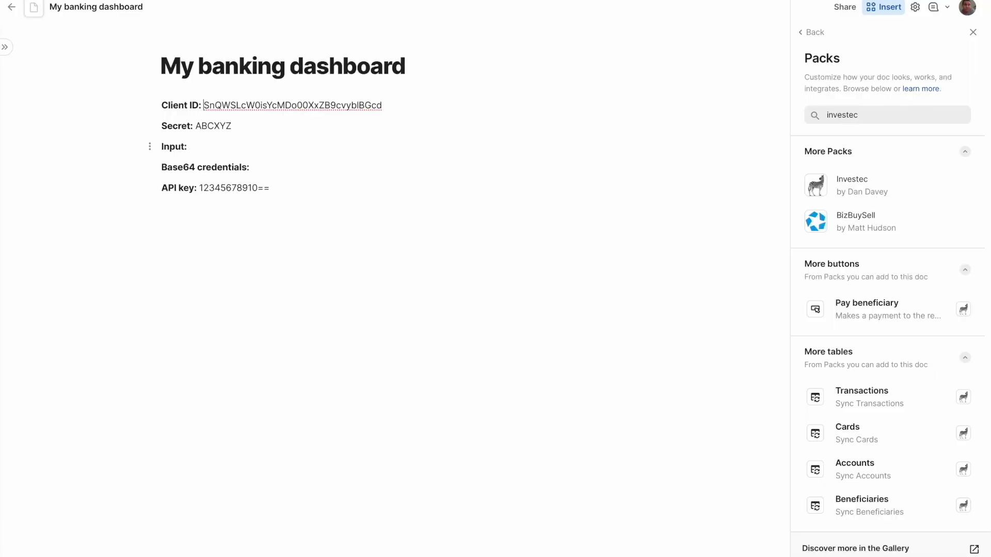
# - In the banking dashboard doc, move the client ID value from its own line to the Input line
pyautogui.press('super+shift+Right')
pyautogui.press('super+x')
pyautogui.press('Down')
pyautogui.press('Down')
pyautogui.press('Down')
pyautogui.press('super+Right')
pyautogui.press('super+v')
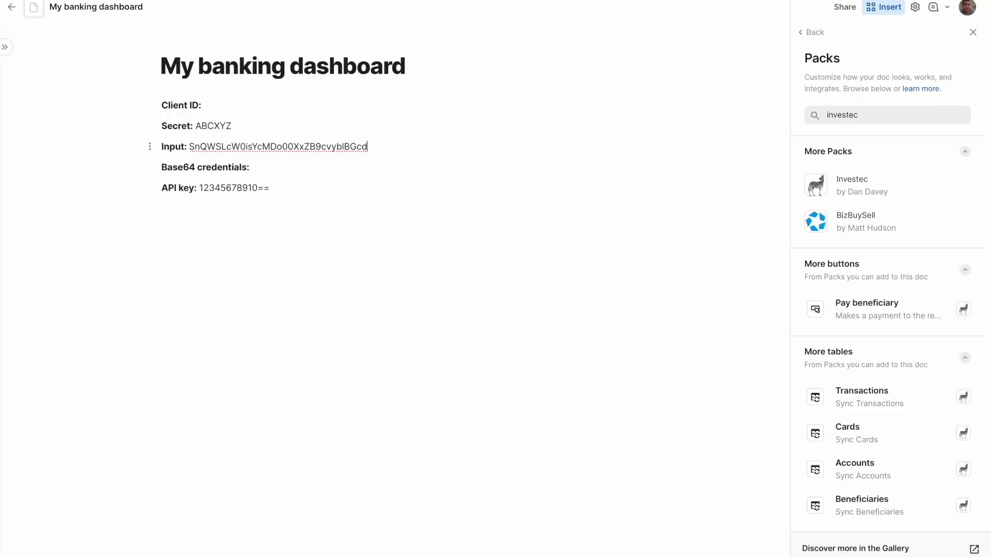
# - Append a colon to the client ID on the Input line and move the secret value behind it
pyautogui.write(':')
pyautogui.press('super+shift+Left')
pyautogui.press('super+x')
pyautogui.press('Down')
pyautogui.press('super+Right')
pyautogui.press('super+v')
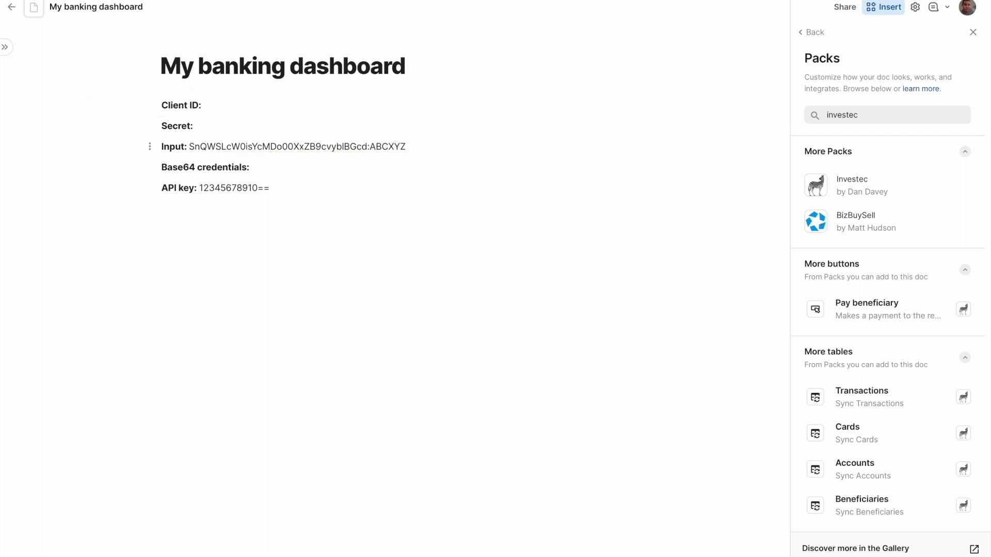
# - Move the combined client ID and secret off the Input line into a Base64 encoding formula after the Base64 credentials label
pyautogui.hotkey('alt', 'shift', 'Left')
pyautogui.hotkey('alt', 'shift', 'Left')
pyautogui.hotkey('alt', 'shift', 'Left')
pyautogui.hotkey('alt', 'shift', 'Right')
pyautogui.hotkey('alt', 'shift', 'Right')
pyautogui.hotkey('alt', 'shift', 'Left')
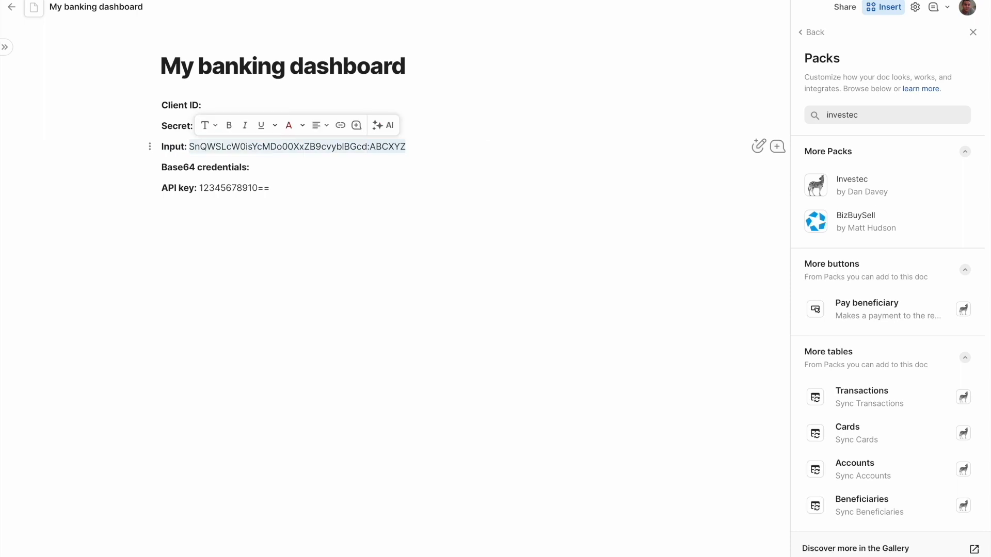
pyautogui.press('super+x')
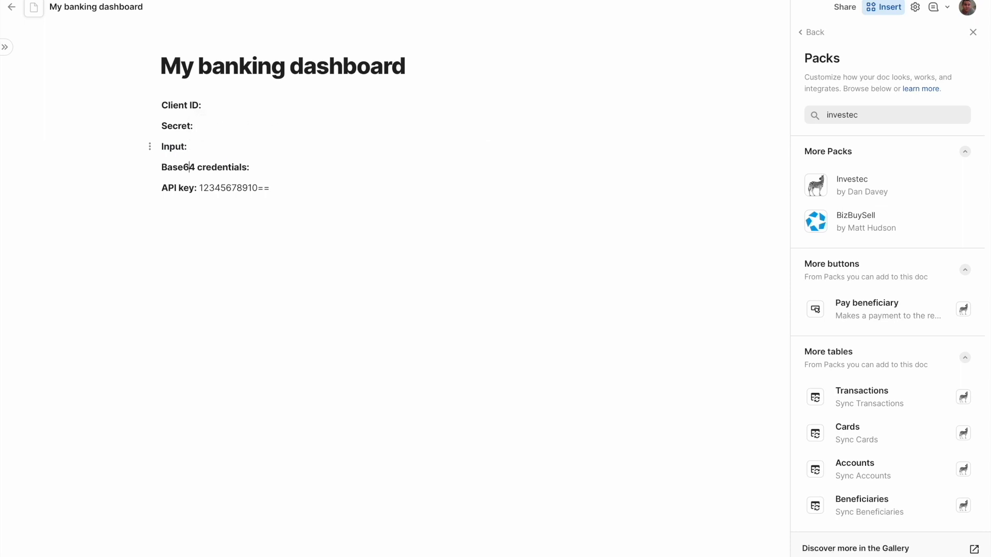
pyautogui.write('=base')
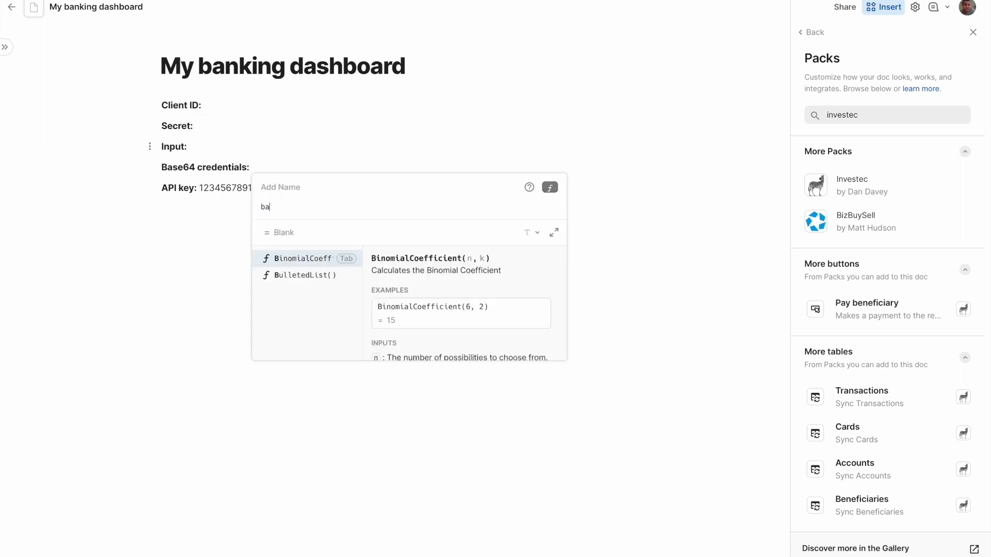
pyautogui.press('Tab')
pyautogui.write('"')
pyautogui.press('super+v')
pyautogui.press('Return')
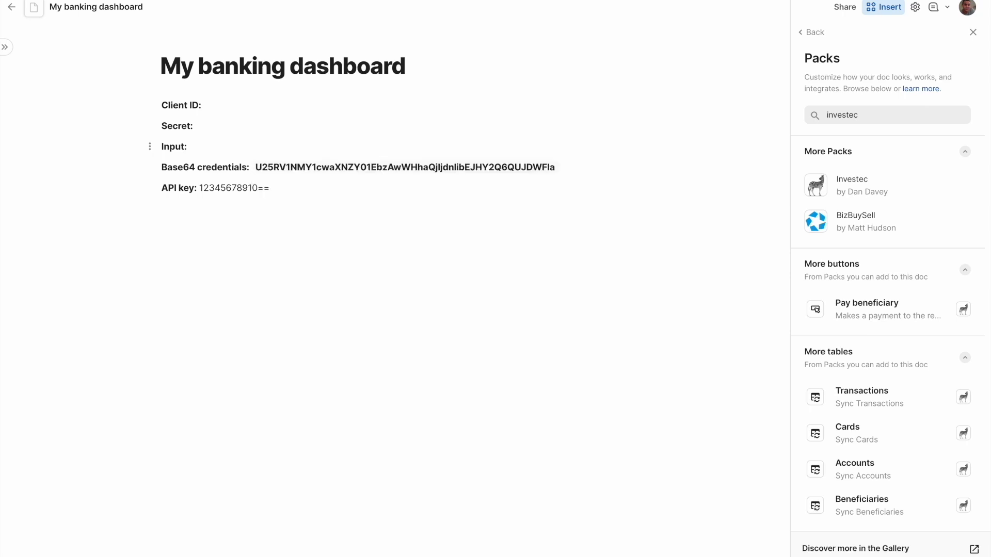
# - Add the Investec Pack to the doc and enter the generated Base64 credentials in its account connection form
pyautogui.hotkey('shift', 'Left')
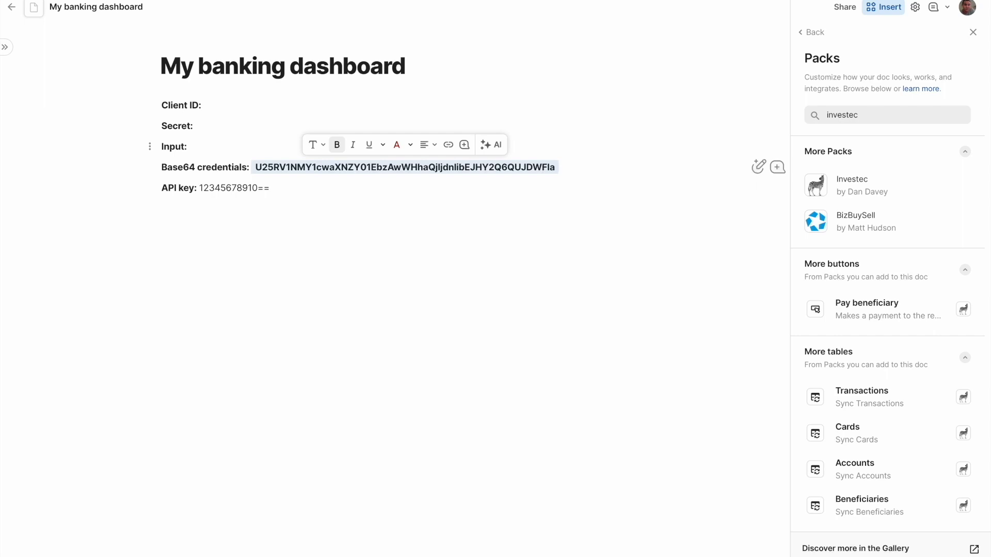
pyautogui.click(225, 210)
pyautogui.click(254, 288)
pyautogui.click(878, 186)
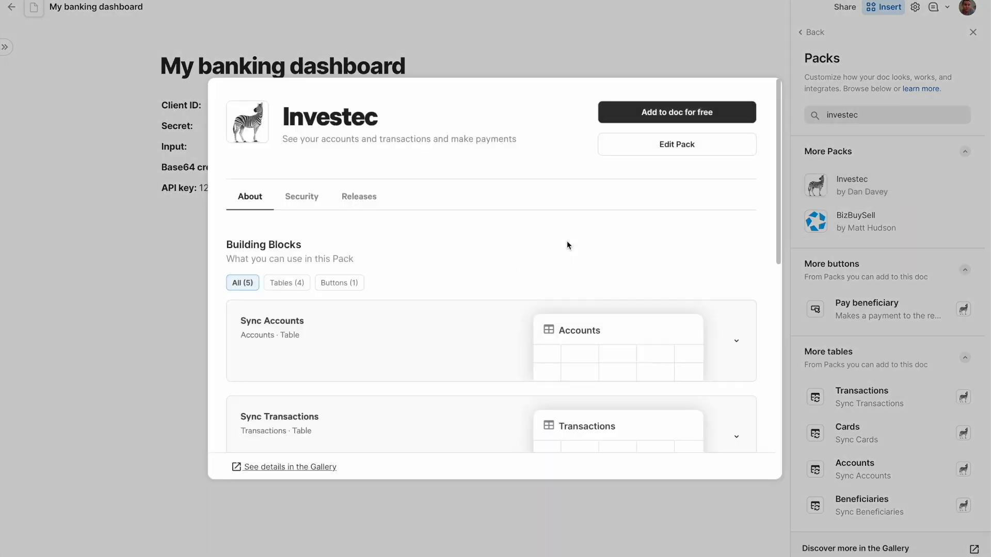
pyautogui.click(671, 115)
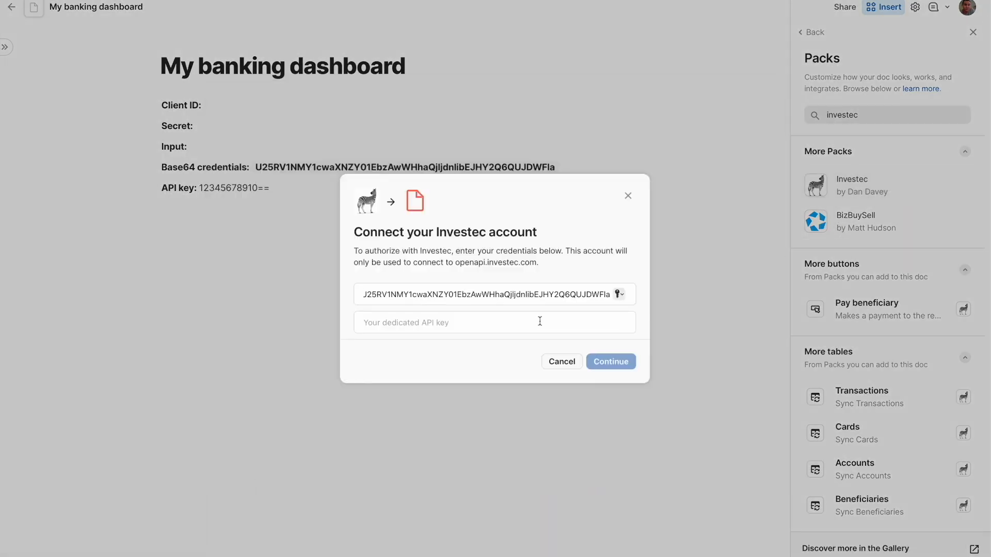
# - Enter the API key to connect Investec, letting anyone the doc is shared with view data and take actions
pyautogui.click(536, 323)
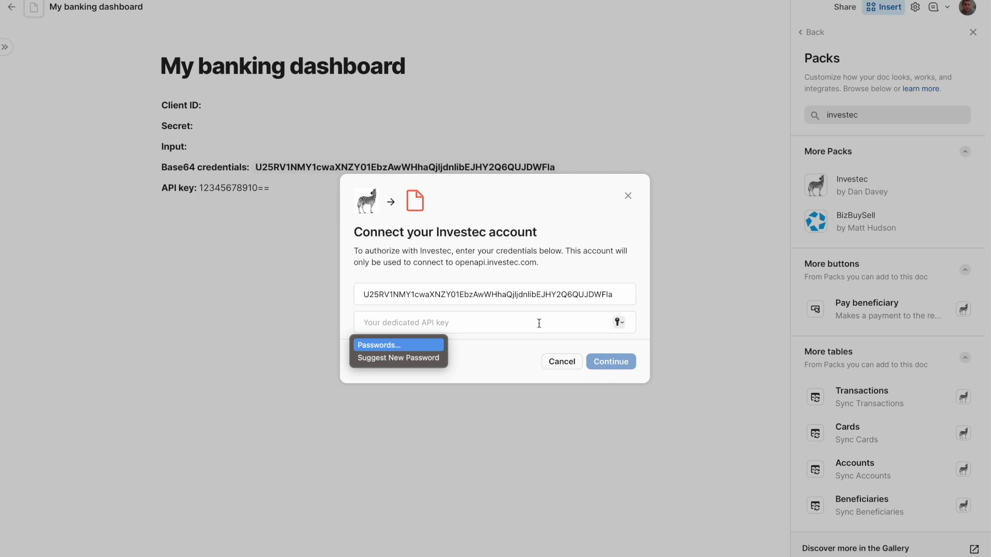
pyautogui.press('super+v')
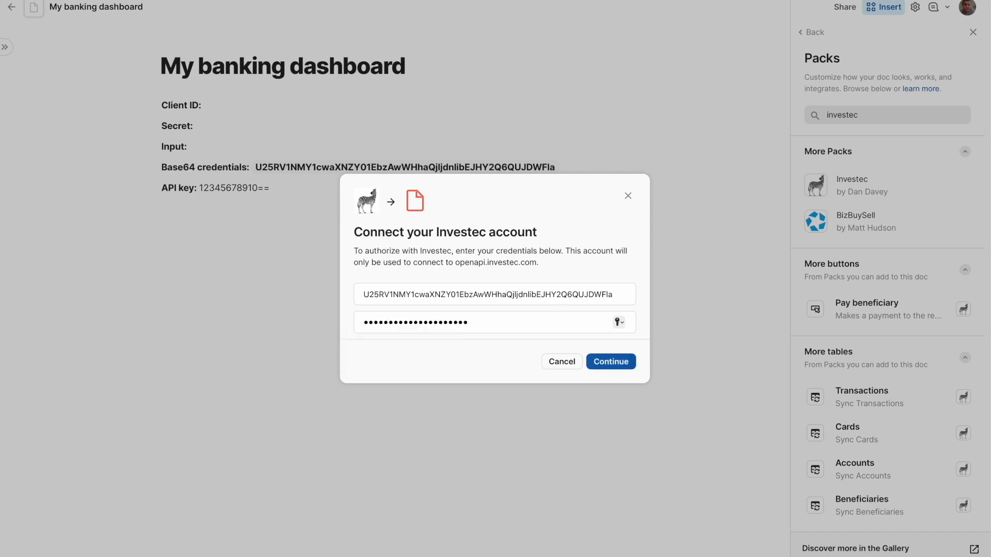
pyautogui.click(619, 363)
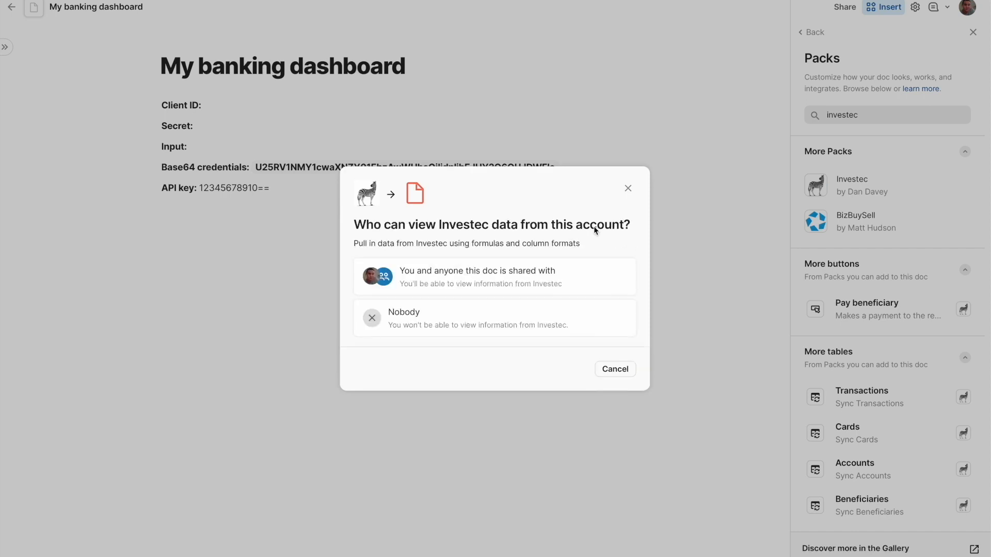
pyautogui.click(498, 281)
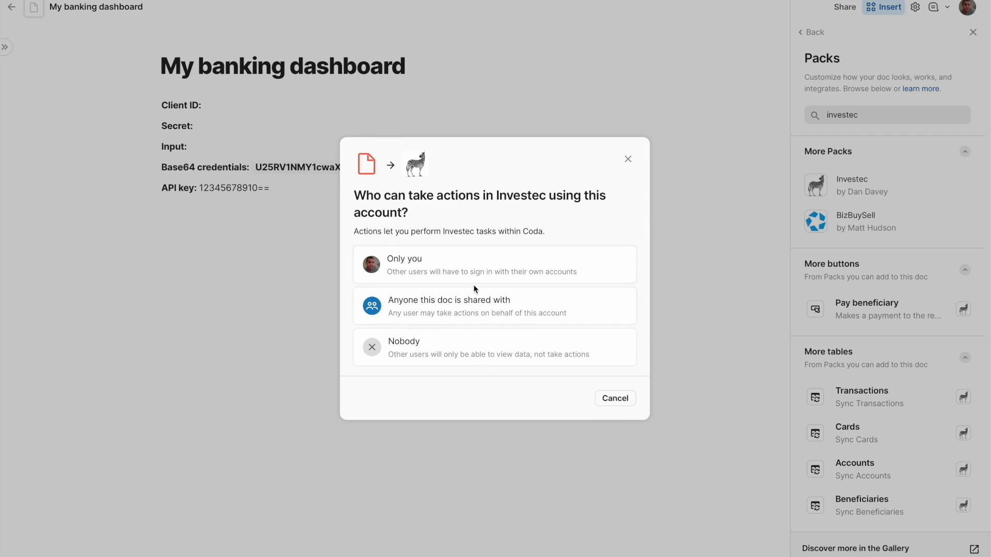
pyautogui.click(480, 313)
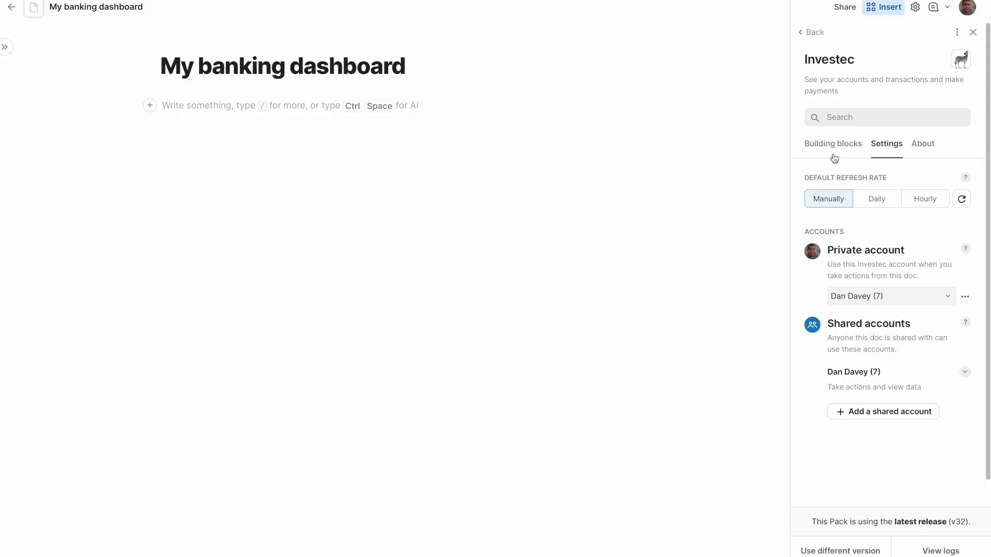
# - Insert the Investec Pack's Accounts table below the page title and sync it
pyautogui.click(837, 146)
pyautogui.moveTo(860, 201); pyautogui.dragTo(347, 301)
pyautogui.click(353, 275)
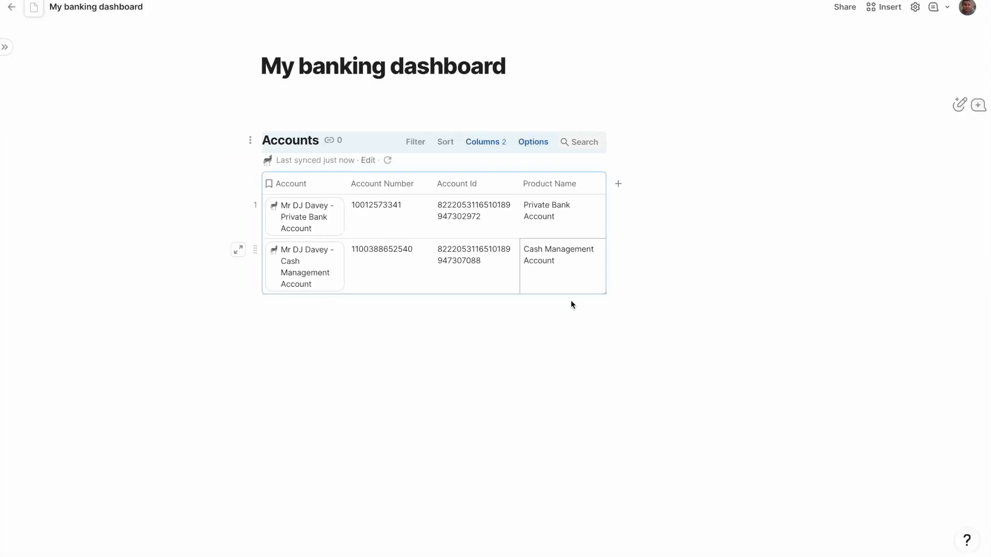
# - Insert the Investec Pack's Beneficiaries table below the Accounts table and sync it
pyautogui.click(538, 315)
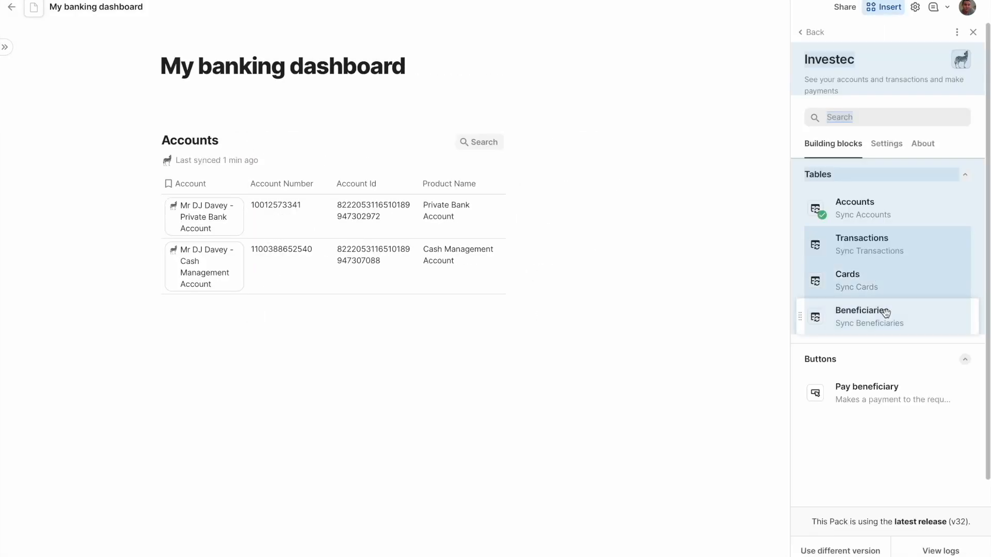
pyautogui.moveTo(886, 312); pyautogui.dragTo(371, 318)
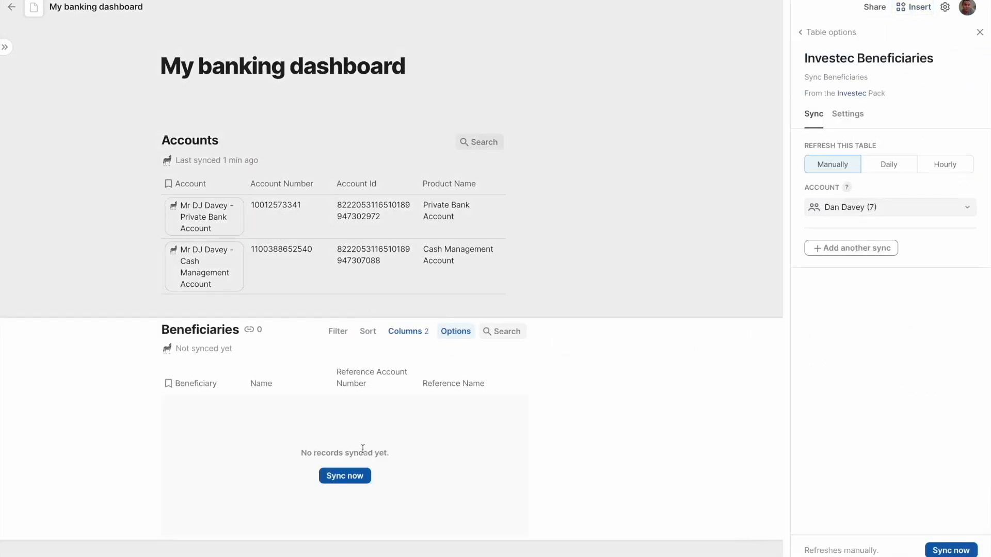
pyautogui.click(344, 477)
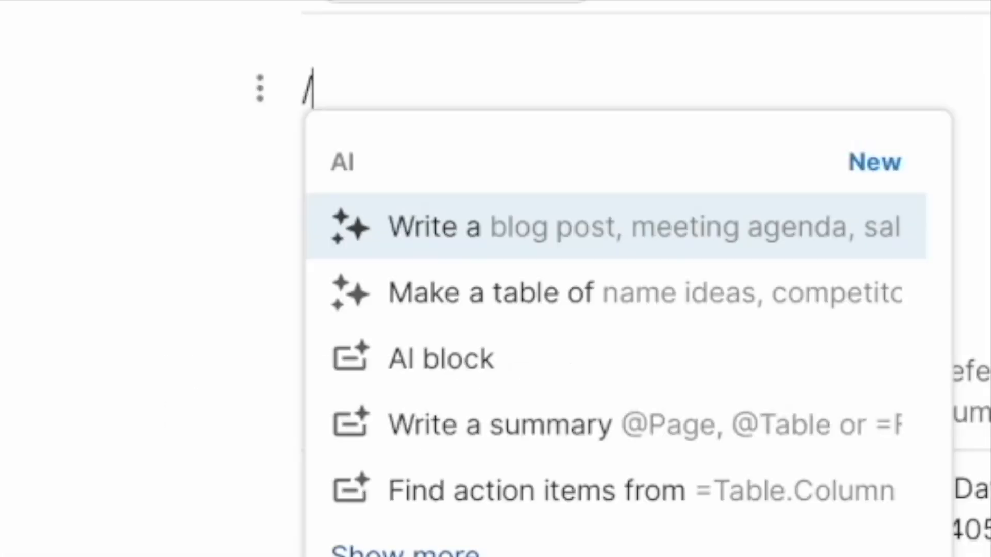
# - Insert a button on the page and set its action to Pay beneficiary
pyautogui.write('button')
pyautogui.press('Return')
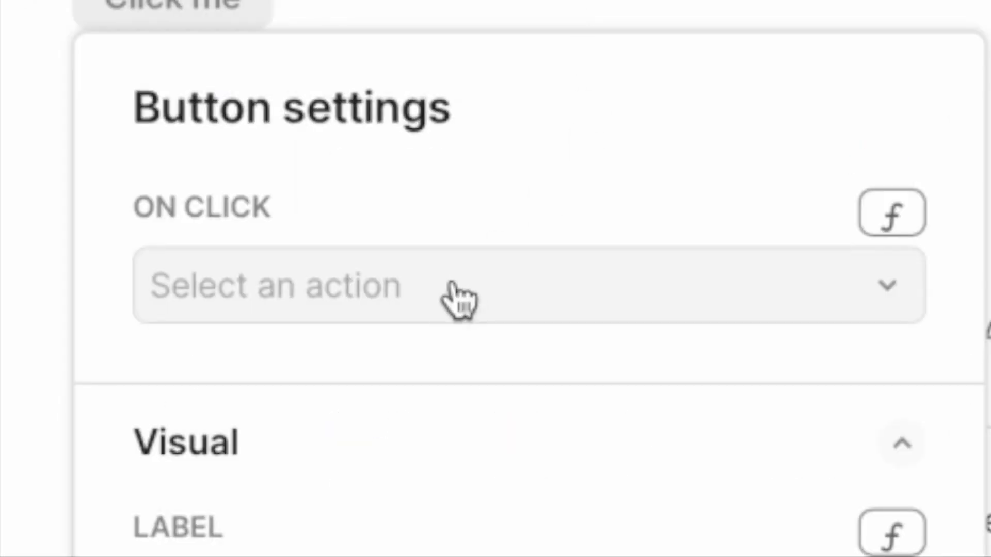
pyautogui.click(457, 297)
pyautogui.write('pay')
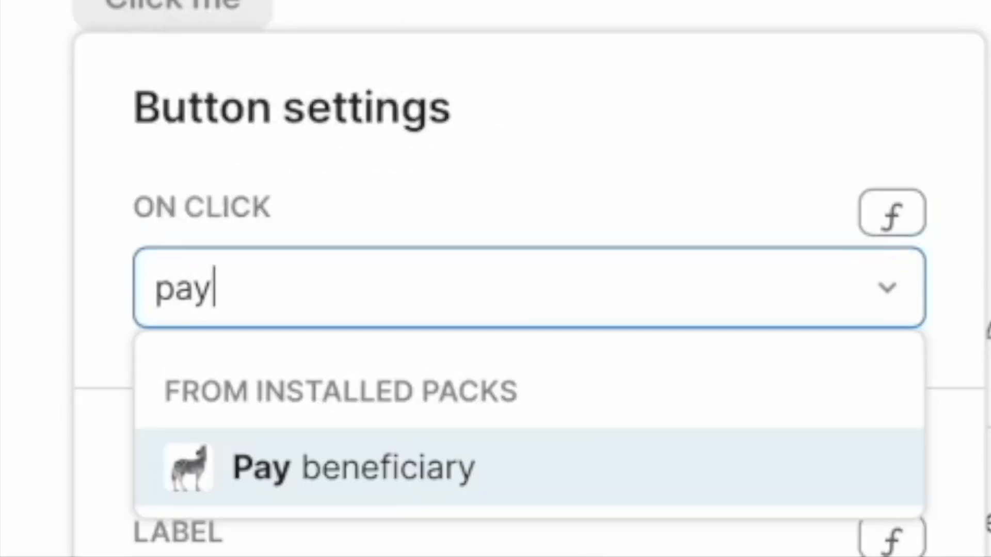
pyautogui.press('Return')
# - Set the payment's Account ID to the Account Id of the private bank account row, referenced by formula
pyautogui.scroll(-3, 458, 520)
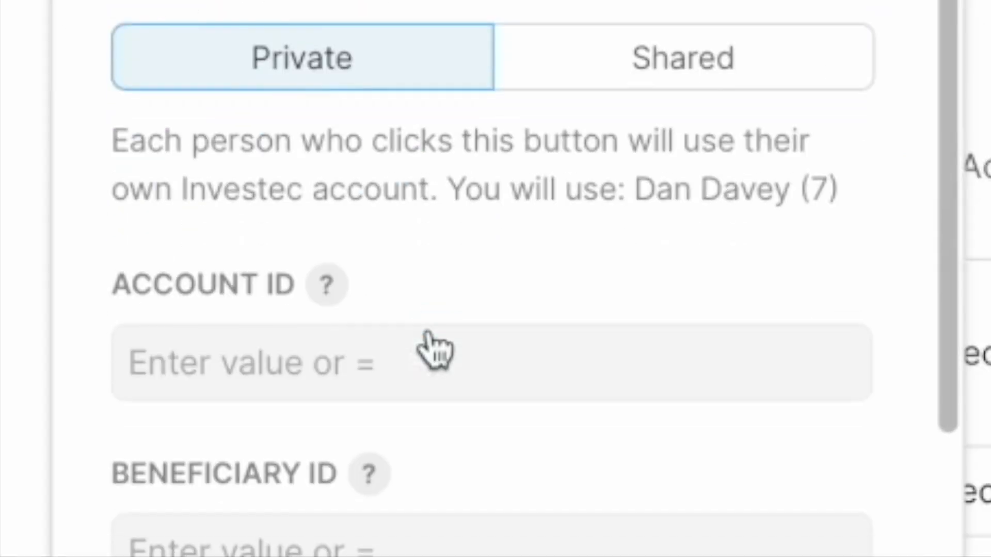
pyautogui.click(436, 376)
pyautogui.write('@mr')
pyautogui.press('Down')
pyautogui.press('Return')
pyautogui.write('.account')
pyautogui.press('BackSpace')
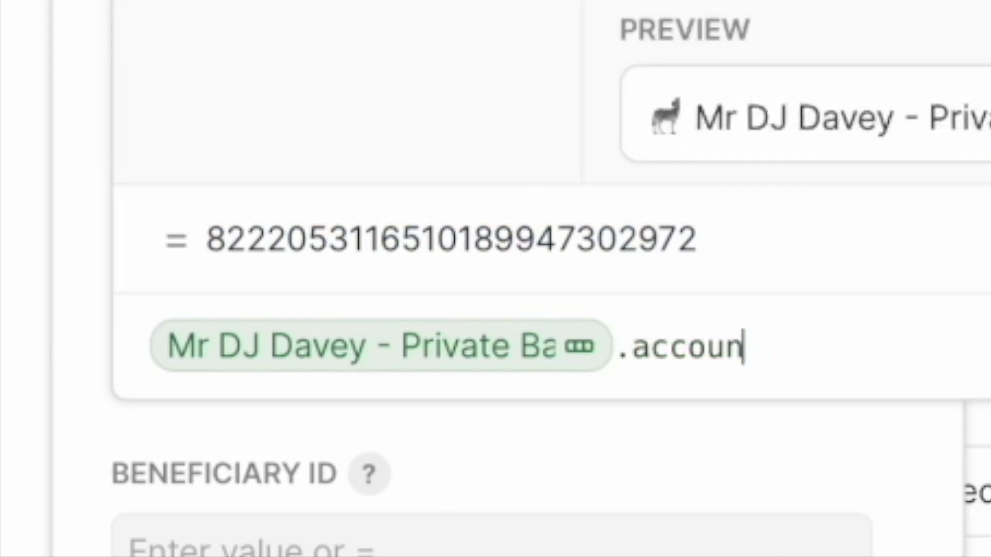
pyautogui.press('BackSpace')
pyautogui.press('BackSpace')
pyautogui.press('Down')
pyautogui.press('Return')
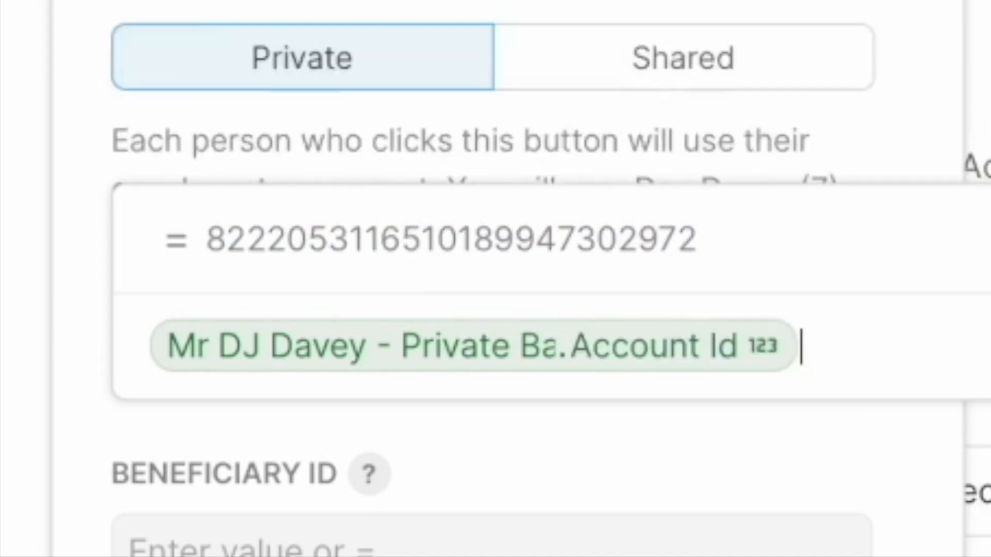
pyautogui.press('Return')
# - Set the Beneficiary ID with a formula that takes it from the Beneficiary column of the PAPST PROPERTIES cc row
pyautogui.scroll(-3, 434, 398)
pyautogui.click(445, 386)
pyautogui.write('=@pap')
pyautogui.press('Return')
pyautogui.write('.Beneficiary')
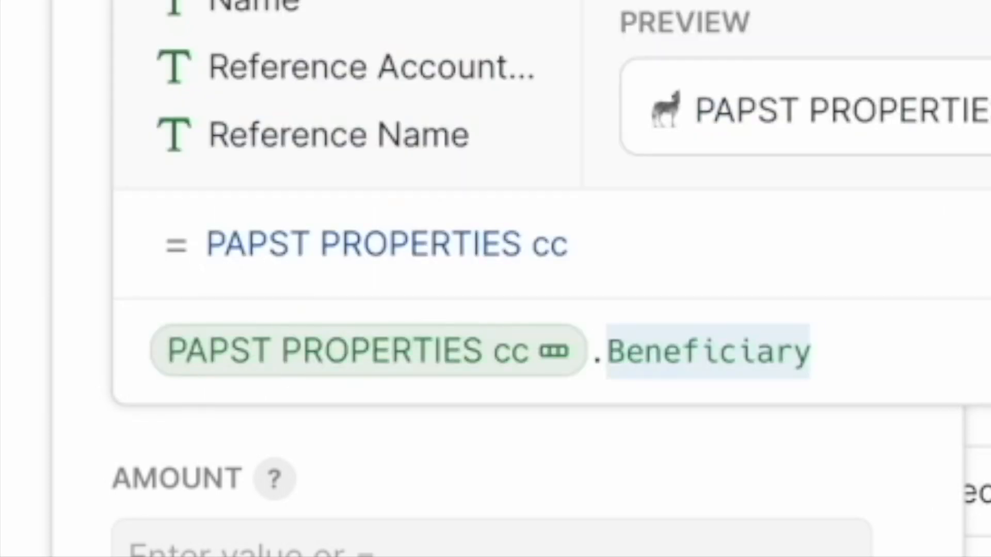
pyautogui.press('Return')
pyautogui.write('.be')
pyautogui.press('Tab')
pyautogui.press('Return')
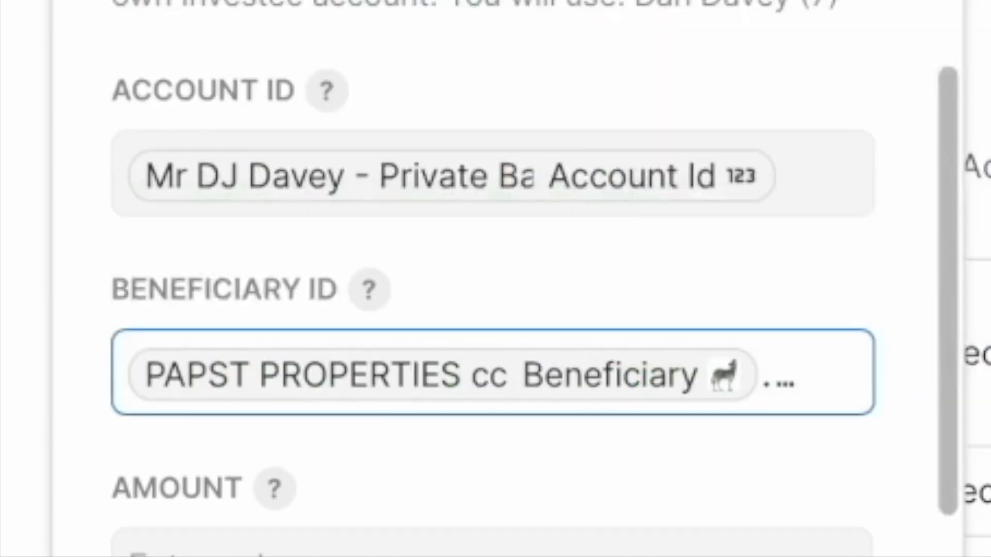
# - Set the payment amount to 1 and the payer's own reference to "Rent"
pyautogui.click(506, 547)
pyautogui.write('1')
pyautogui.click(454, 511)
pyautogui.write('Rent')
# - Set the recipient's reference to the payer's full name followed by "rent"
pyautogui.scroll(-5, 454, 511)
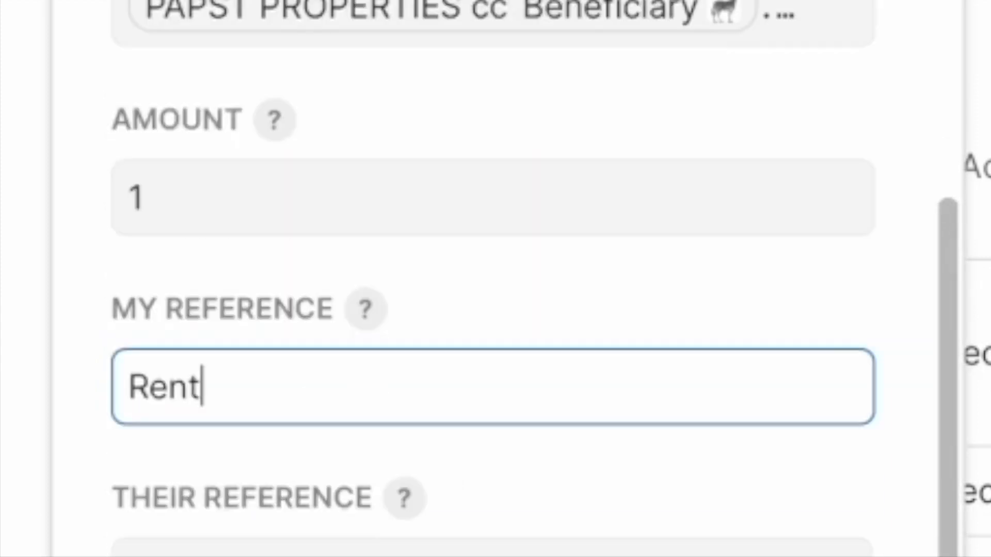
pyautogui.click(332, 470)
pyautogui.write('Dan Dav')
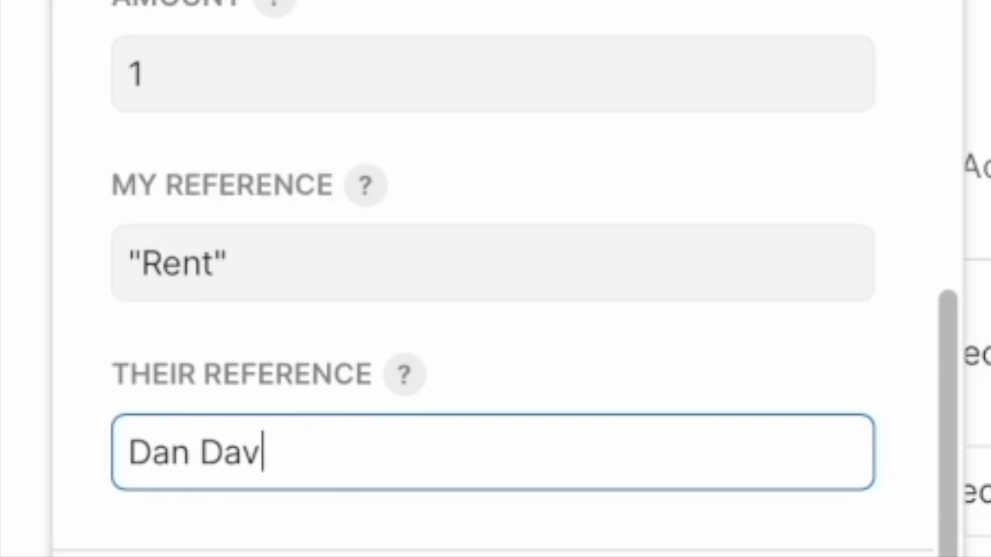
pyautogui.write('ey rent')
# - Change the payment button's label to "Pay rent"
pyautogui.scroll(-5, 328, 554)
pyautogui.click(370, 484)
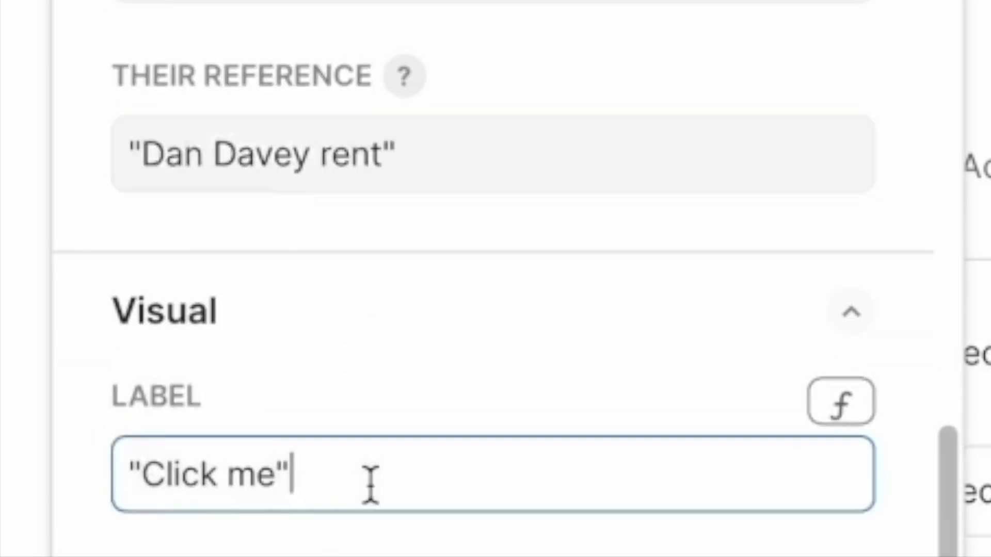
pyautogui.hotkey('ctrl', 'a')
pyautogui.write('Pay rent')
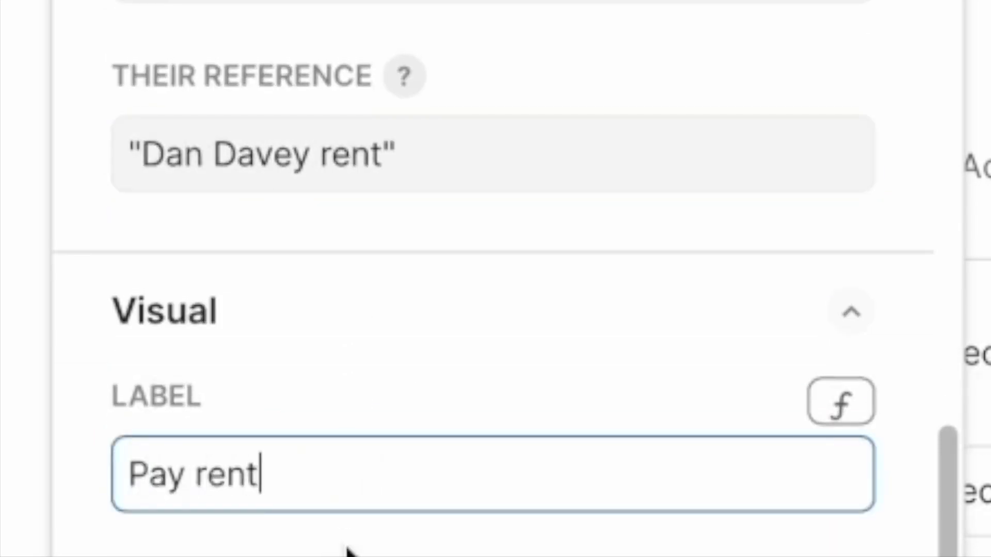
# - Give the Pay rent button a house icon found by searching the icons for "house"
pyautogui.click(398, 555)
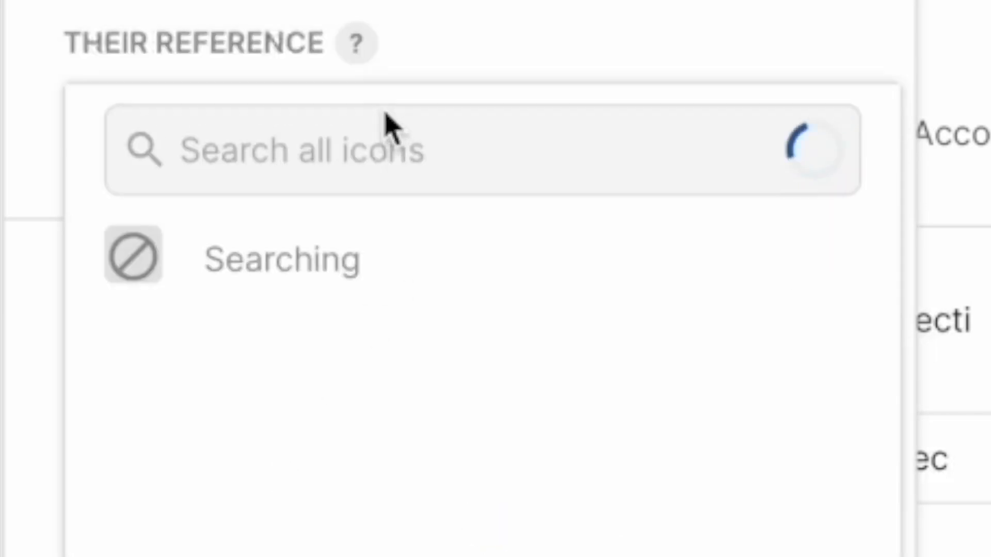
pyautogui.click(336, 82)
pyautogui.write('house')
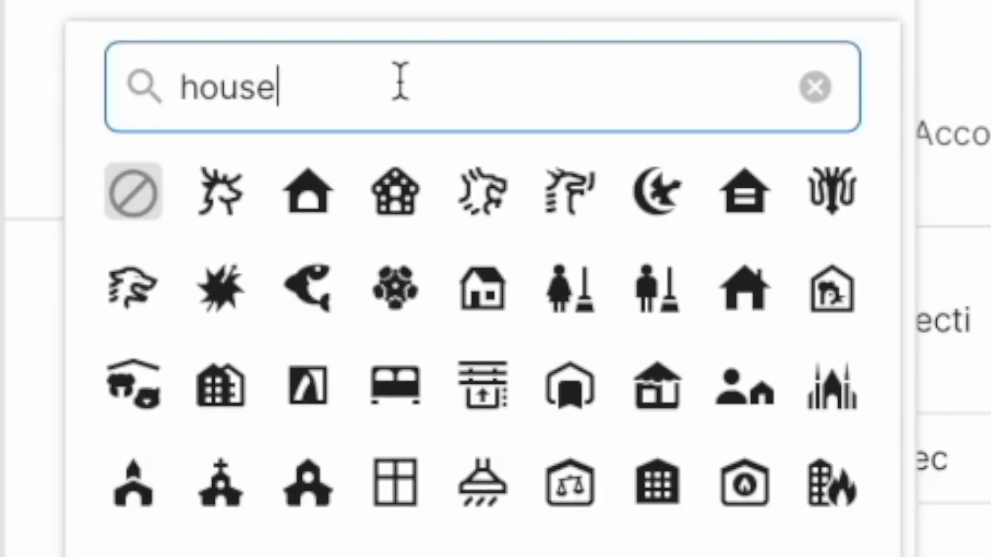
pyautogui.click(304, 196)
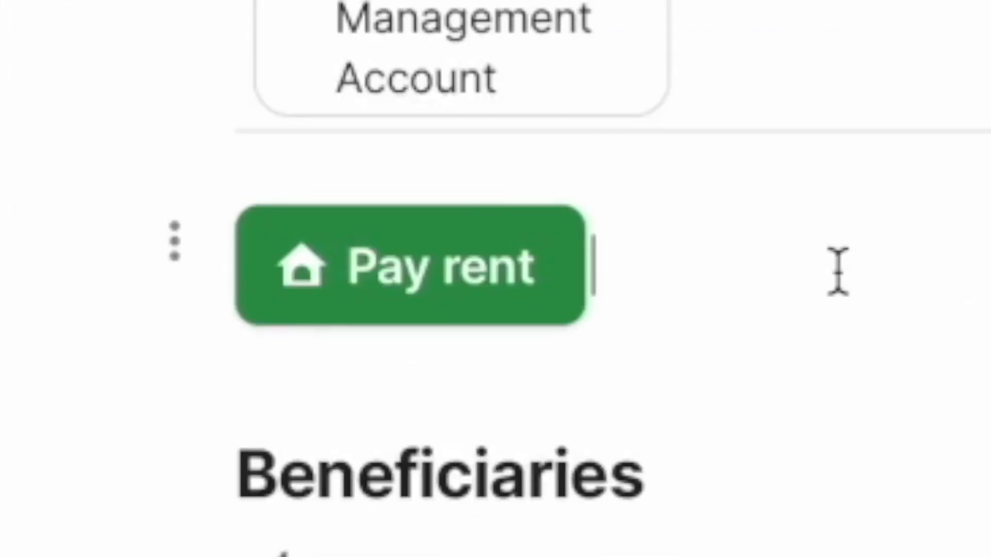
# - Run the rent payment with the Pay rent button and add a synced Investec Transactions table below it
pyautogui.click(421, 290)
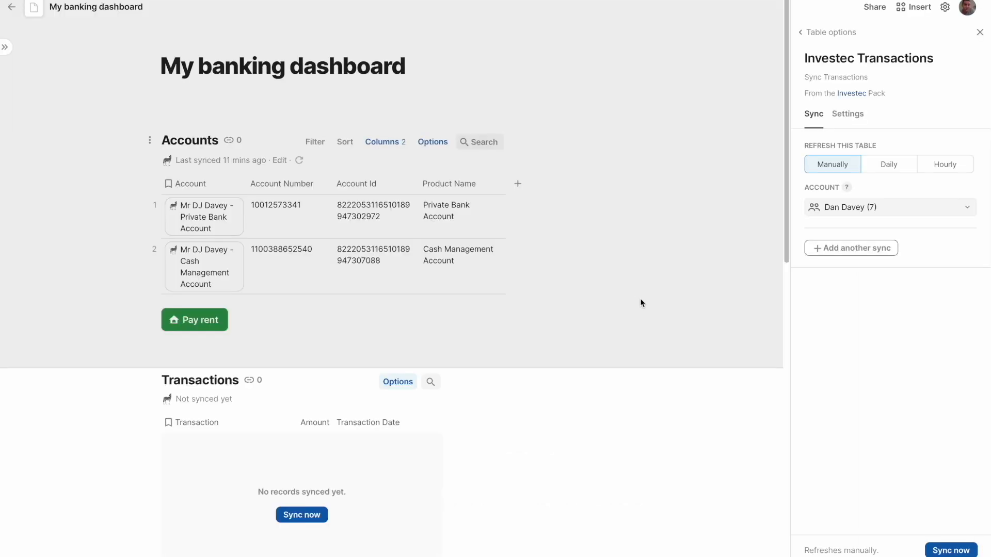
pyautogui.click(302, 515)
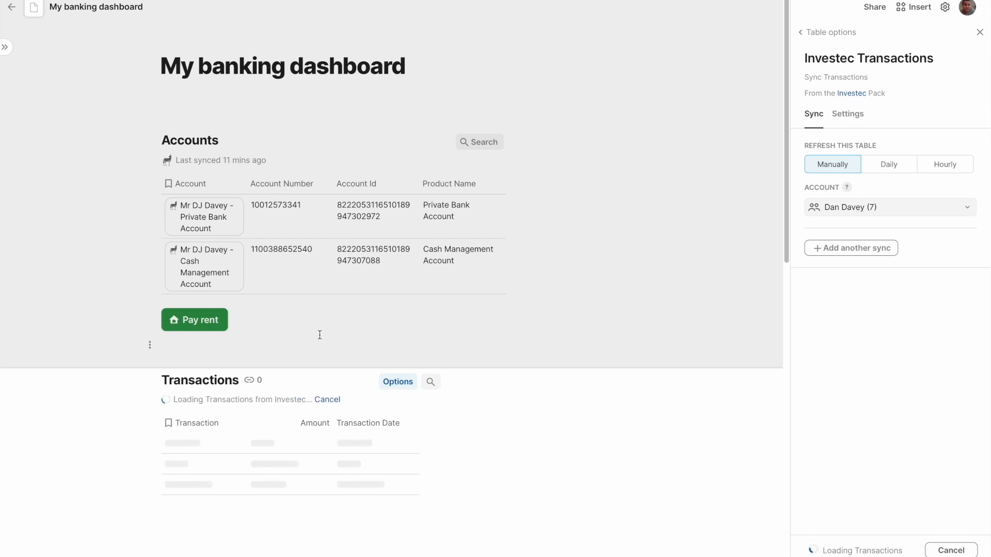
pyautogui.click(435, 325)
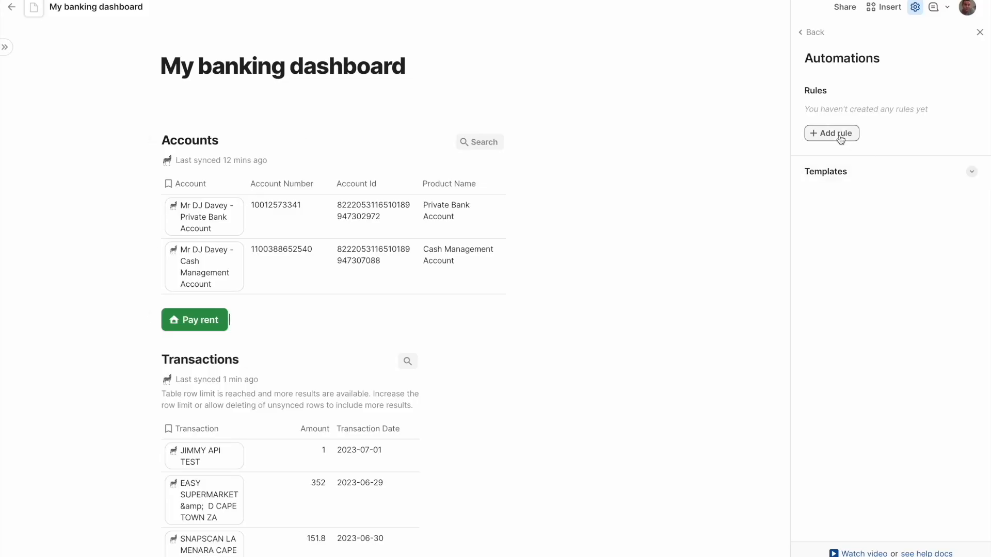
# - Set the automation rule's trigger to a time-based monthly schedule on day 1 at 9:00 AM
pyautogui.click(840, 137)
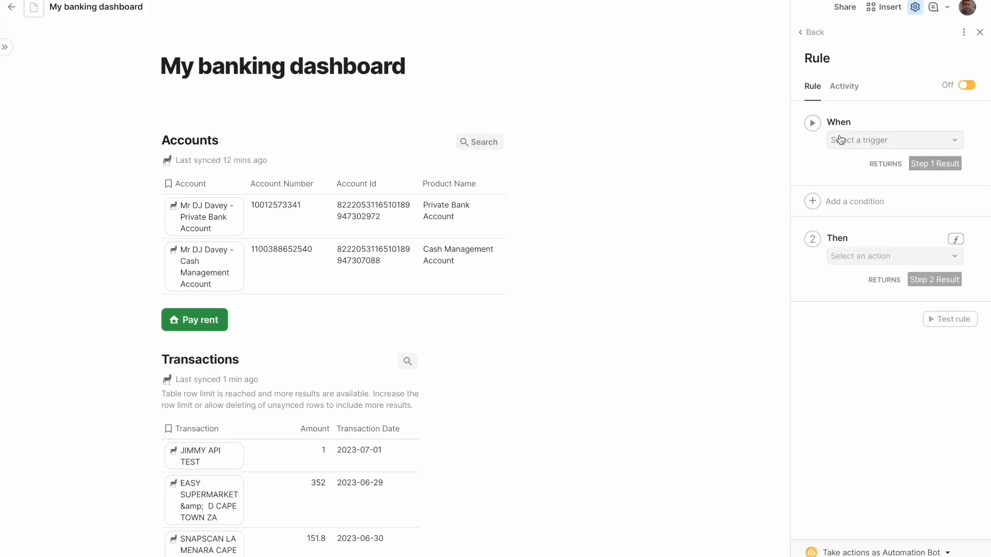
pyautogui.click(840, 140)
pyautogui.click(876, 162)
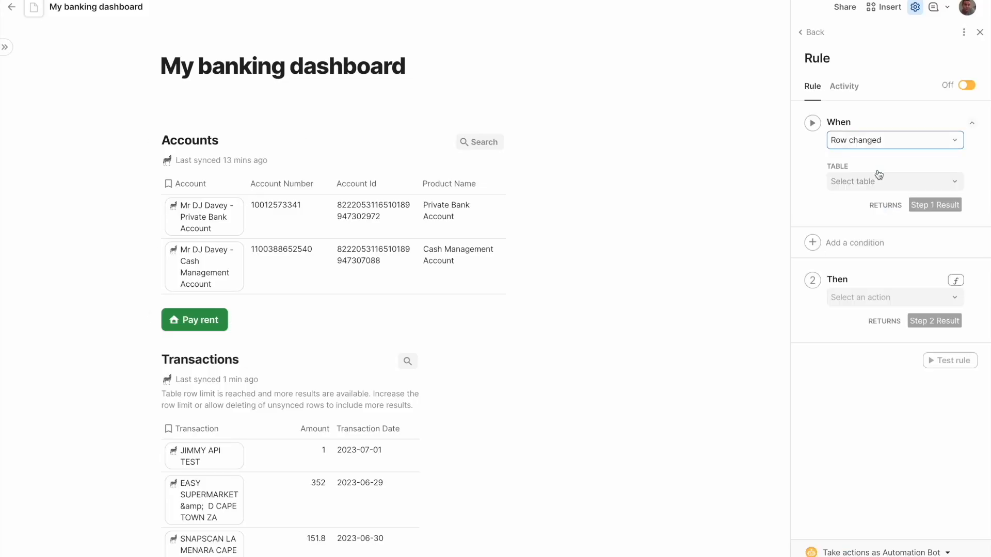
pyautogui.click(879, 145)
pyautogui.click(856, 182)
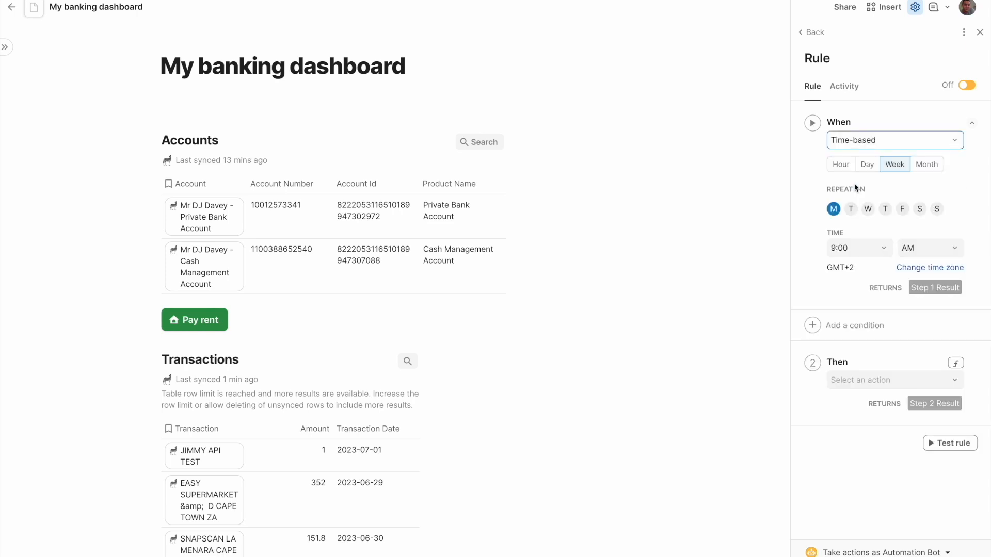
pyautogui.click(926, 170)
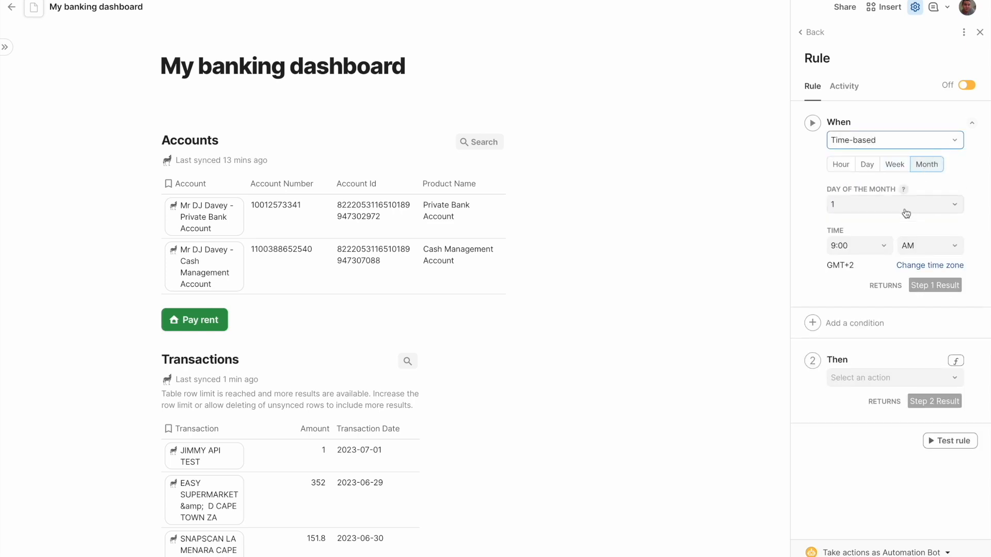
# - Set the rule's action to Push buttons with the pay rent button as its target
pyautogui.click(876, 382)
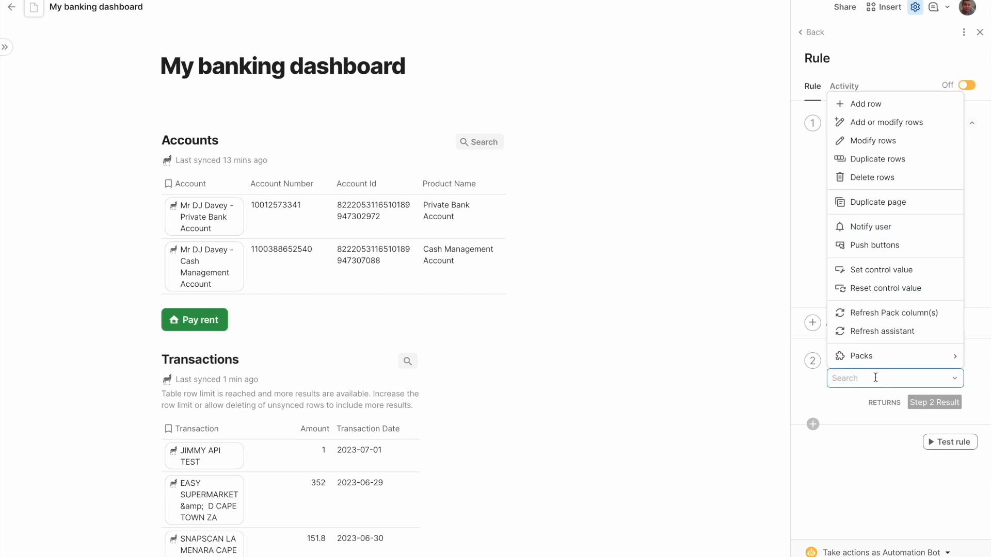
pyautogui.write('push')
pyautogui.click(880, 401)
pyautogui.click(884, 405)
pyautogui.click(870, 422)
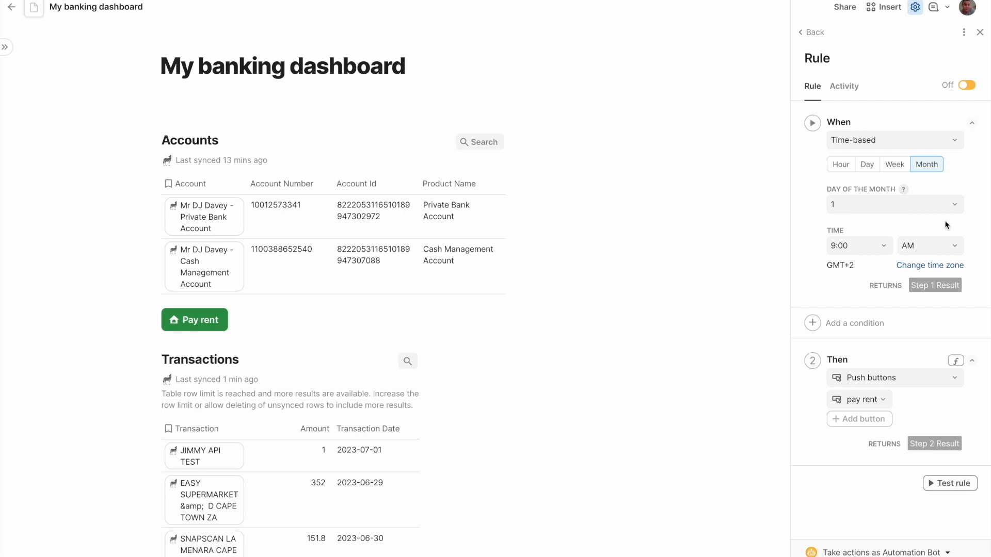
# - Turn the automation rule on and name it "Pay rent on 1st of month"
pyautogui.click(967, 85)
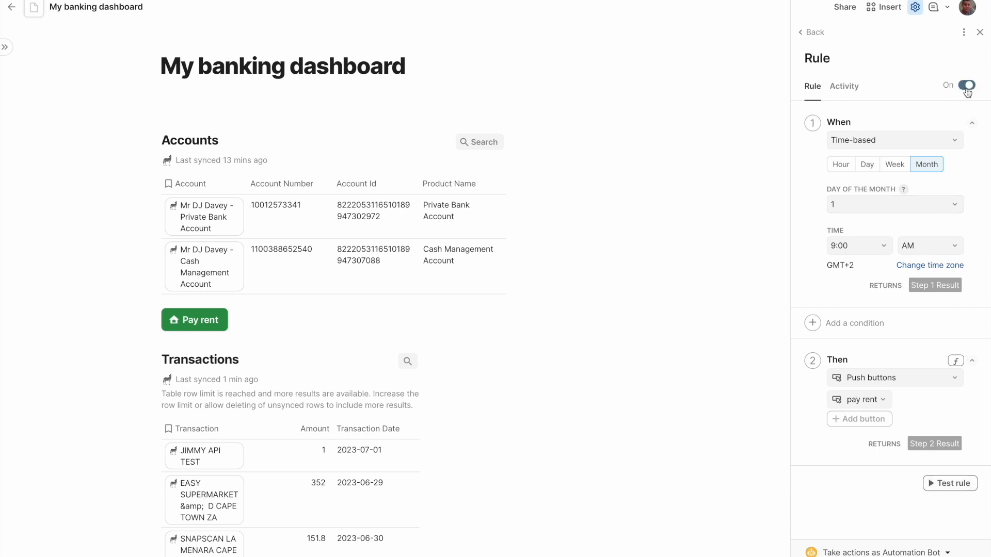
pyautogui.click(815, 32)
pyautogui.click(854, 113)
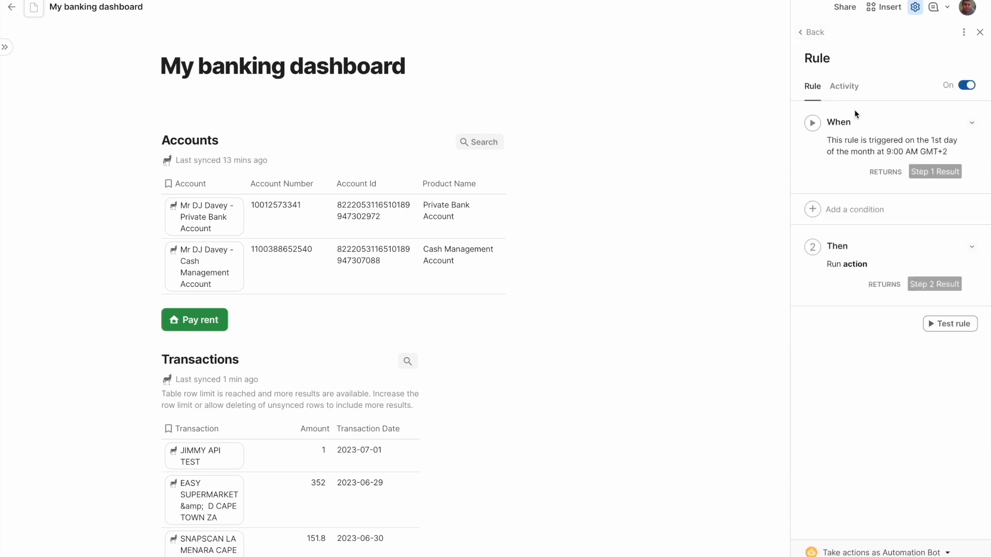
pyautogui.click(830, 58)
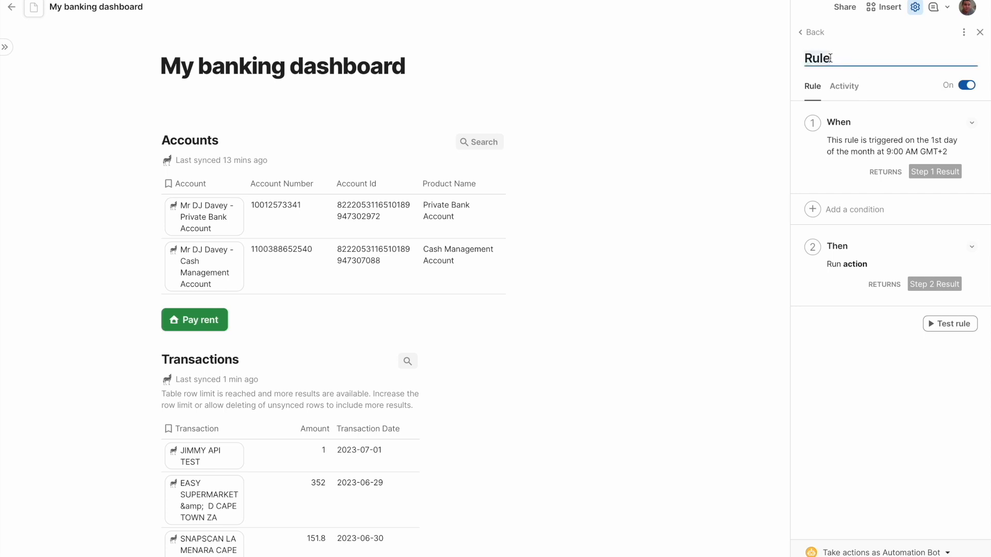
pyautogui.write('Pay rent on 1st of month')
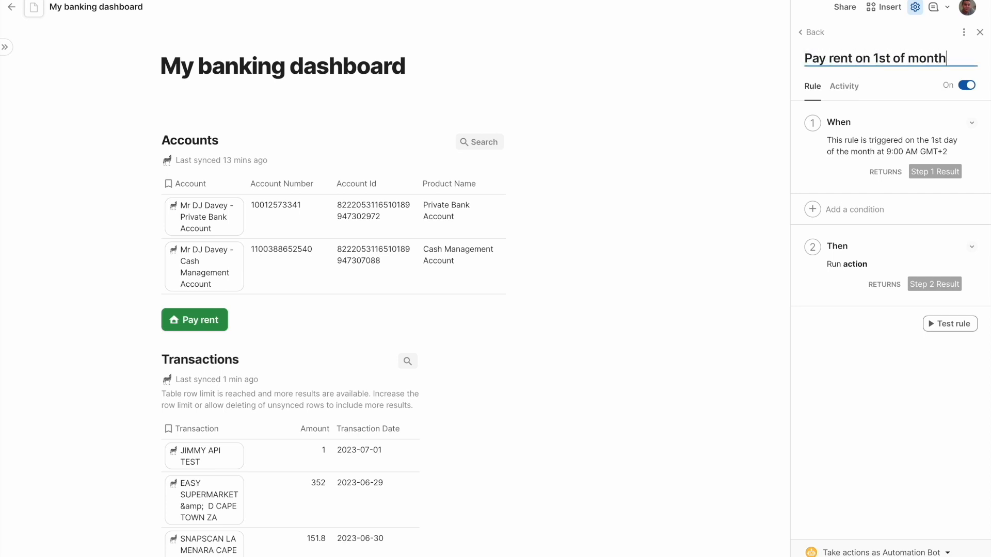
pyautogui.press('Return')
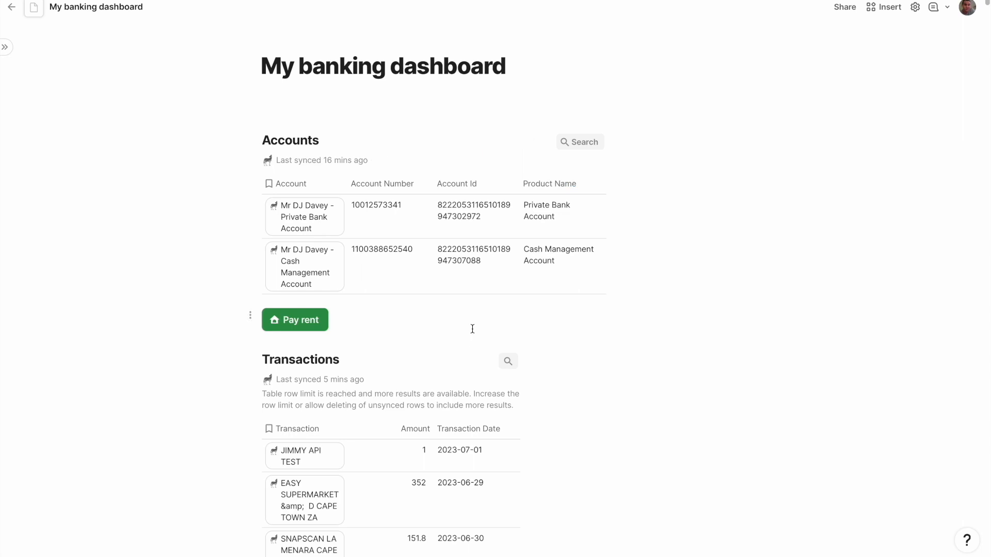
# - Open the Packs catalogue from the empty line below the page title and search it for "make" and "ifttt"
pyautogui.click(365, 105)
pyautogui.write('/packs')
pyautogui.press('Return')
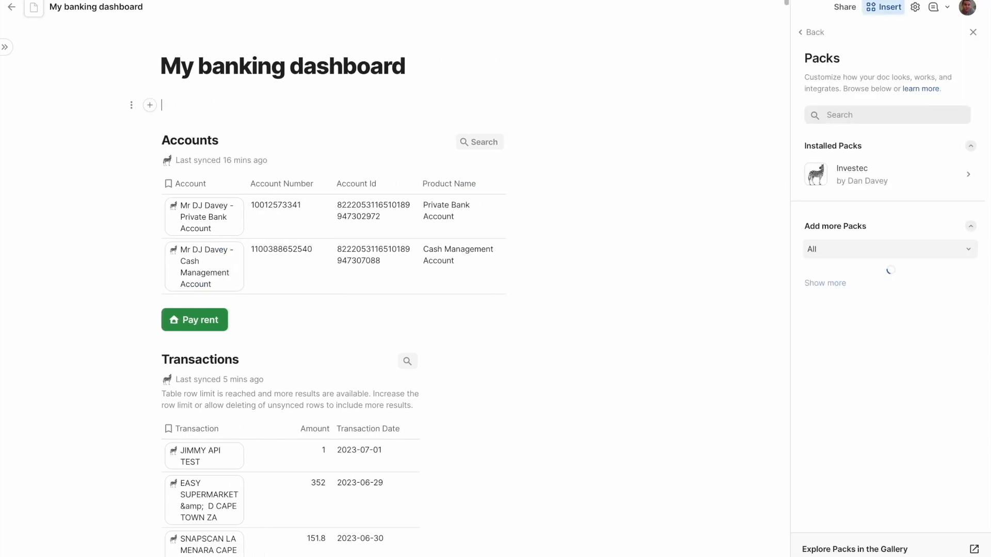
pyautogui.click(848, 112)
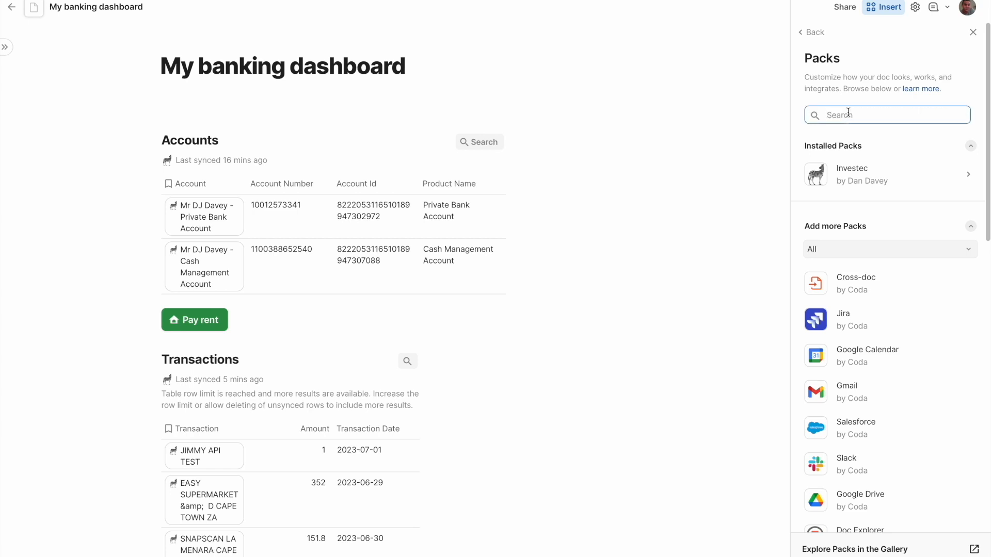
pyautogui.write('make')
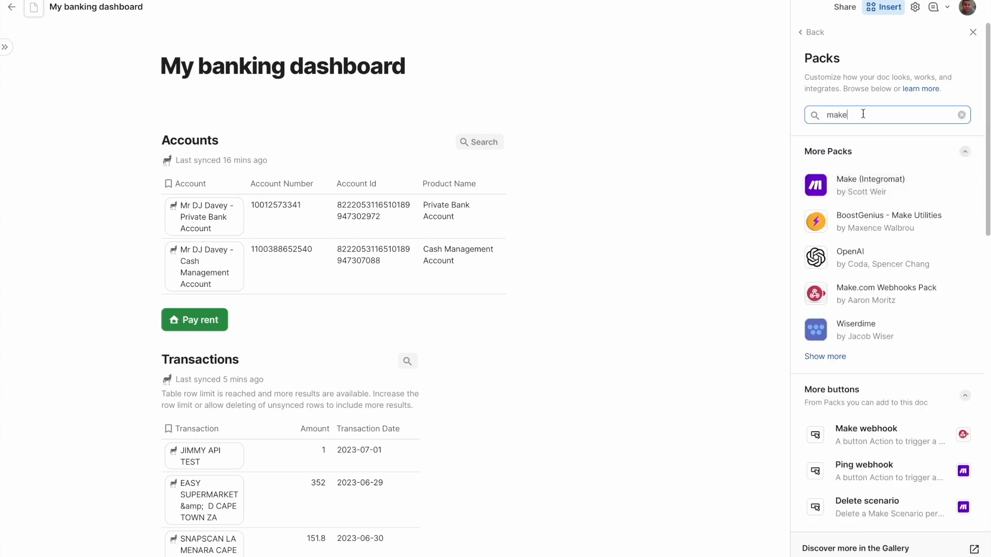
pyautogui.press('BackSpace')
pyautogui.press('BackSpace')
pyautogui.press('BackSpace')
pyautogui.press('BackSpace')
pyautogui.write('ifttt')
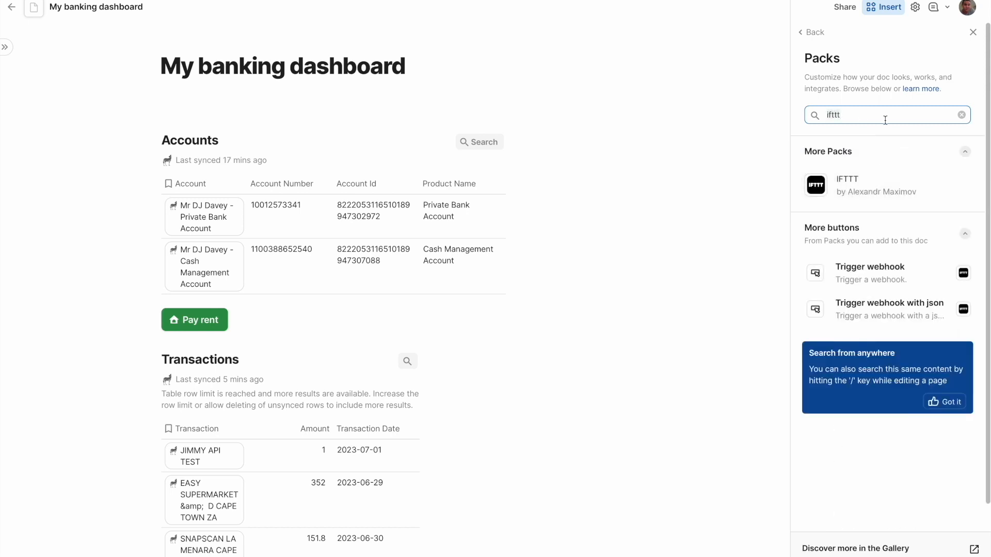
# - Search the Packs catalogue for "calendar", "google" and "slack"
pyautogui.press('BackSpace')
pyautogui.press('BackSpace')
pyautogui.press('BackSpace')
pyautogui.press('BackSpace')
pyautogui.press('BackSpace')
pyautogui.write('calendar')
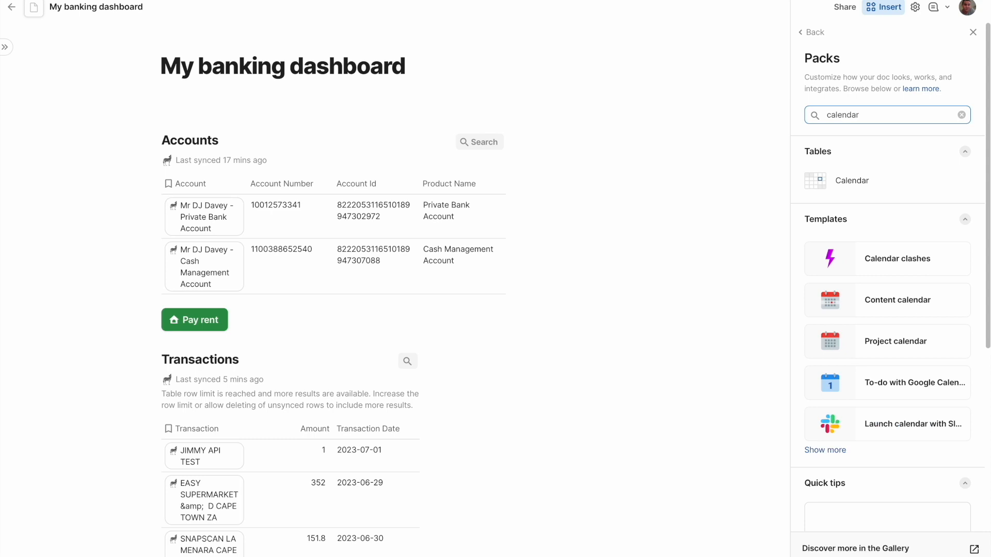
pyautogui.hotkey('ctrl', 'a')
pyautogui.write('google')
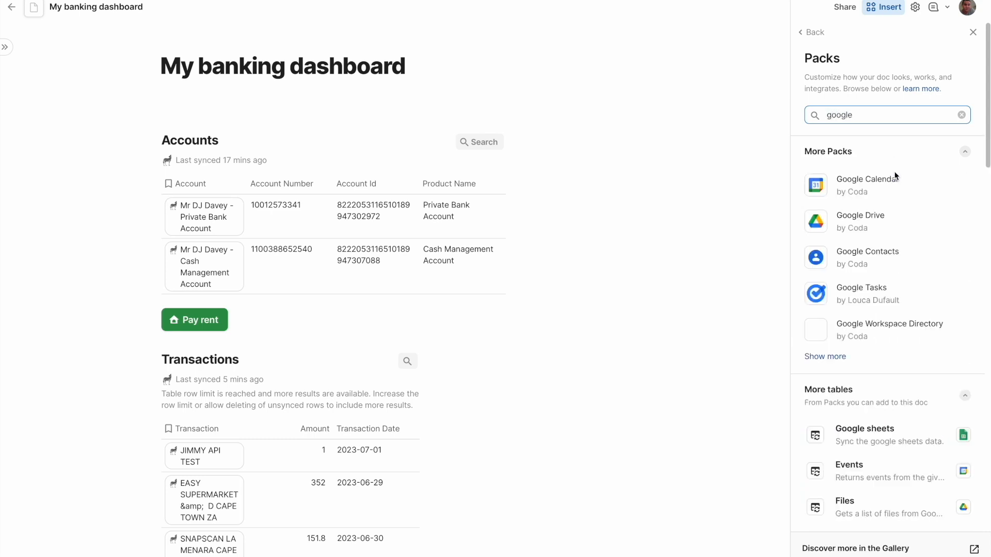
pyautogui.press('super+a')
pyautogui.write('slack')
# - Search the Packs catalogue for "excel", then clear the search and close the catalogue
pyautogui.doubleClick(886, 116)
pyautogui.write('excel')
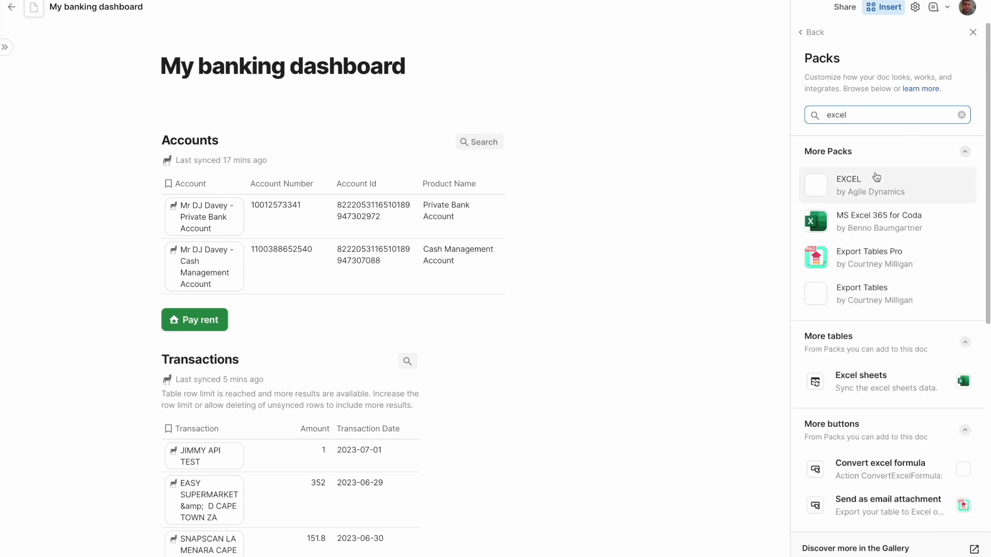
pyautogui.moveTo(905, 117); pyautogui.dragTo(796, 113)
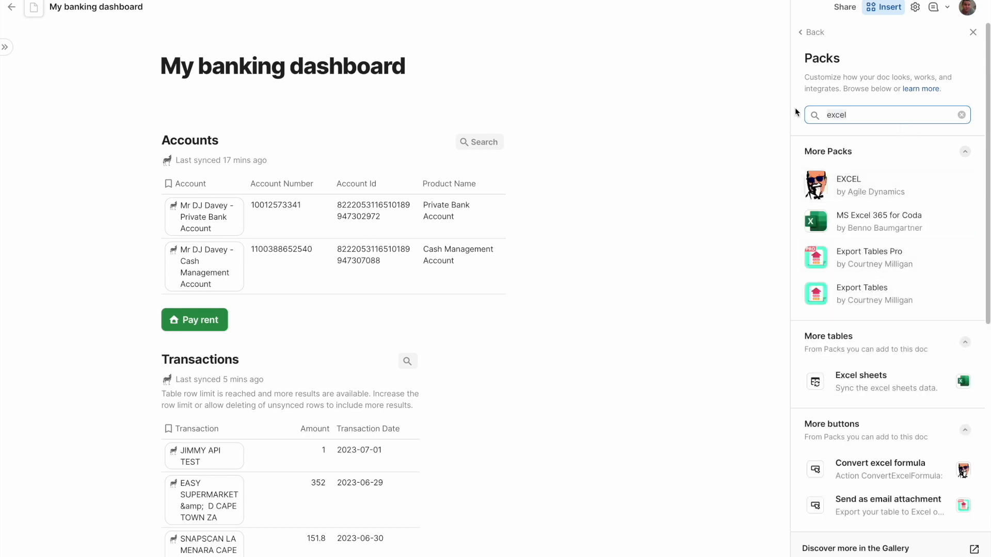
pyautogui.click(962, 115)
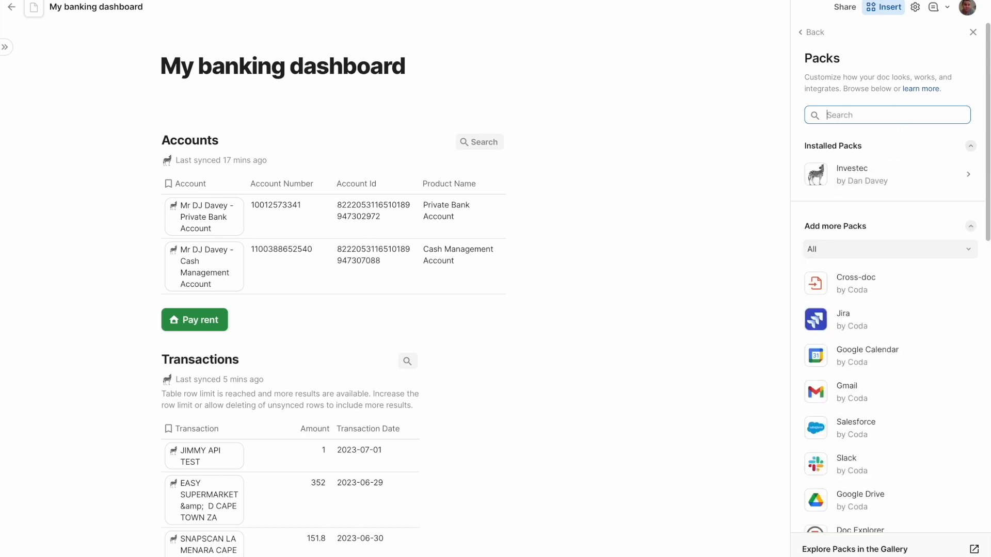
pyautogui.click(417, 319)
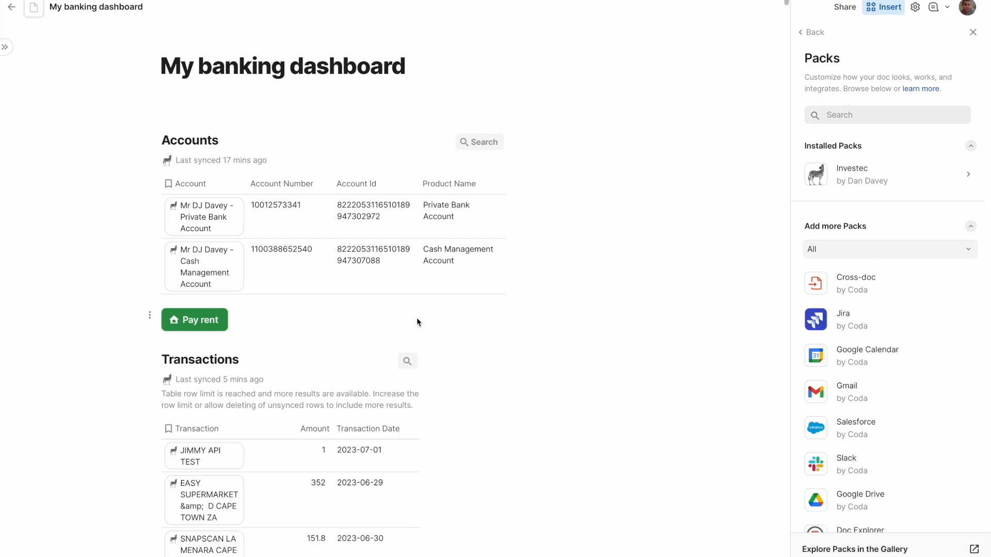
pyautogui.click(972, 34)
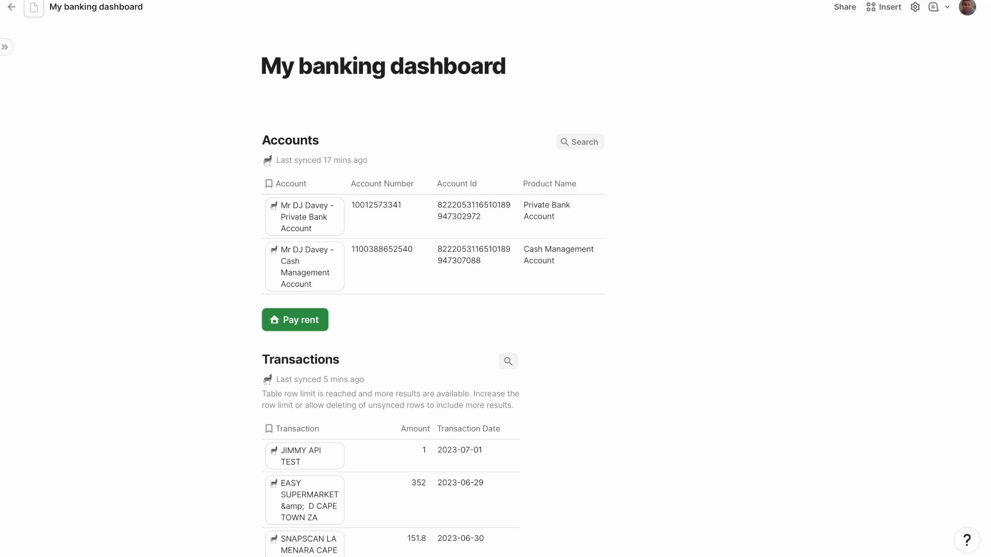